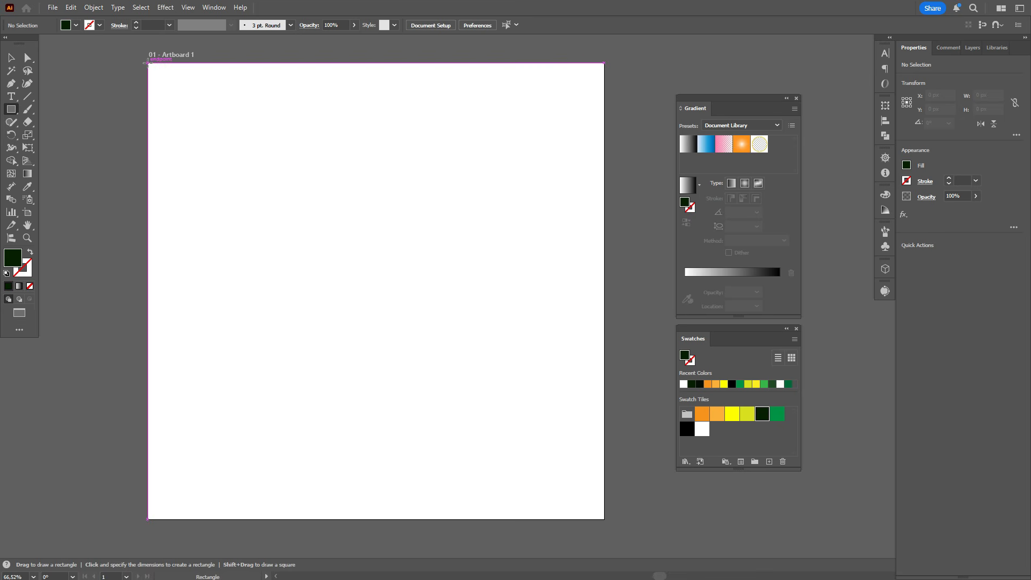
Draw a dark green background square about 999 px wide covering the whole artboard
drag(148, 63, 606, 518)
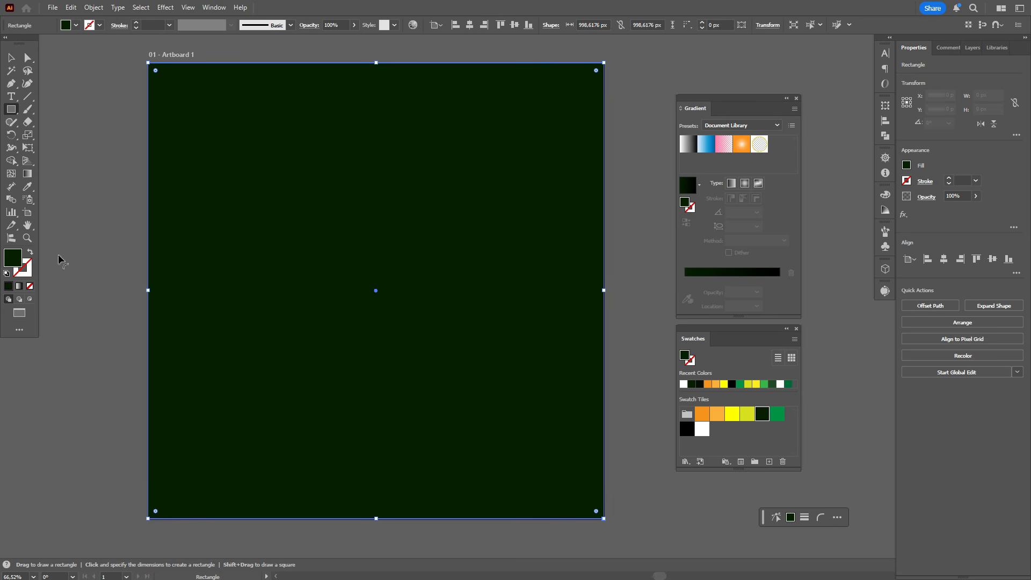
click(10, 57)
click(73, 107)
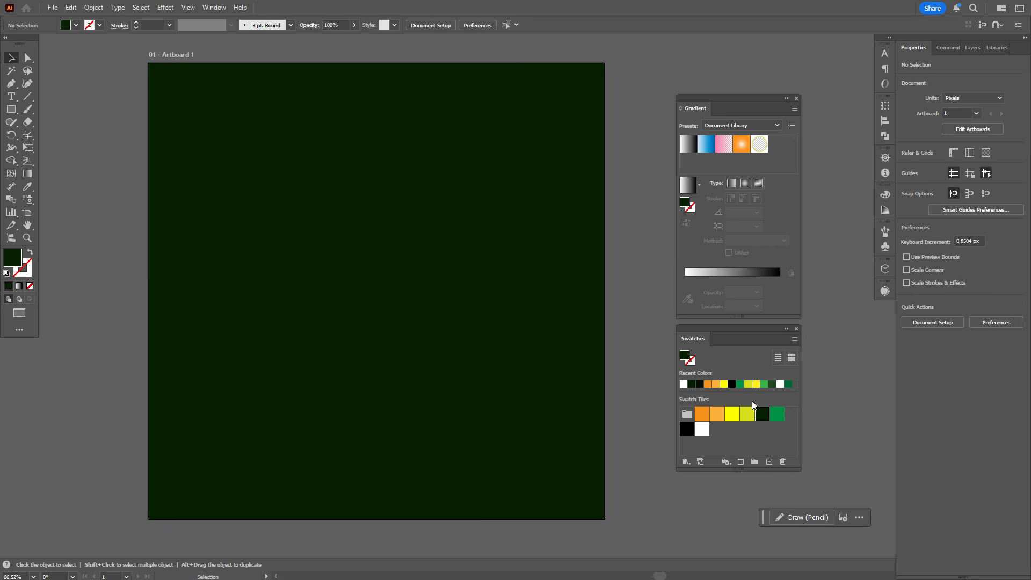
Create a white polygon with a 50 px radius and 3 sides, and enlarge it to about 230 by 199 px near the artboard's upper edge
click(703, 430)
drag(11, 109, 60, 151)
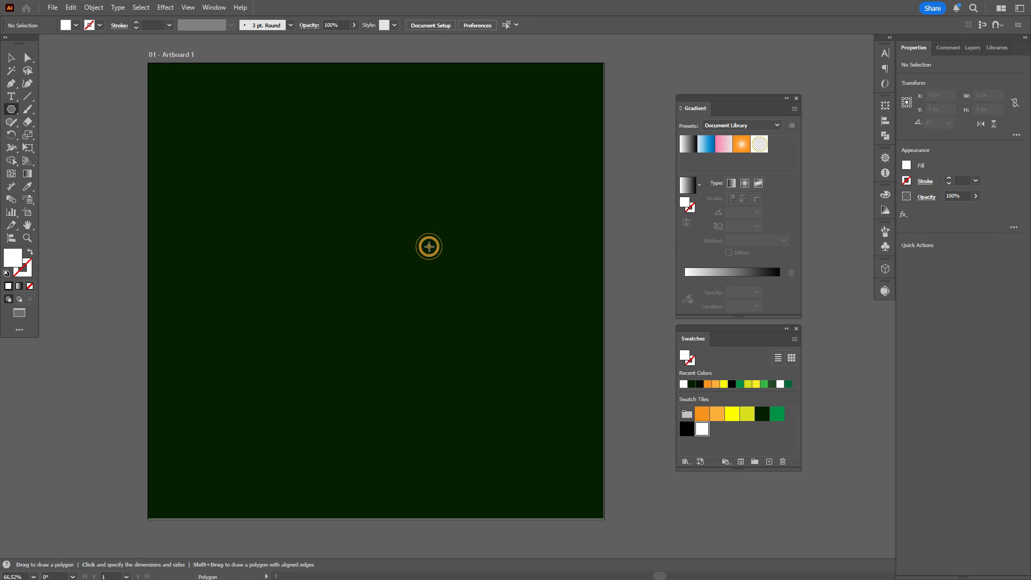
click(429, 245)
click(509, 304)
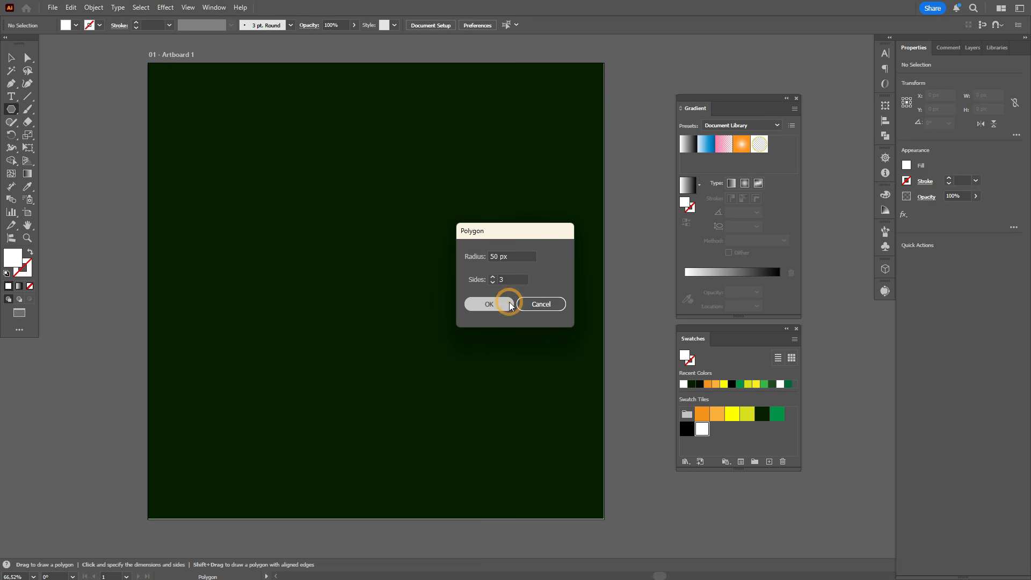
click(12, 58)
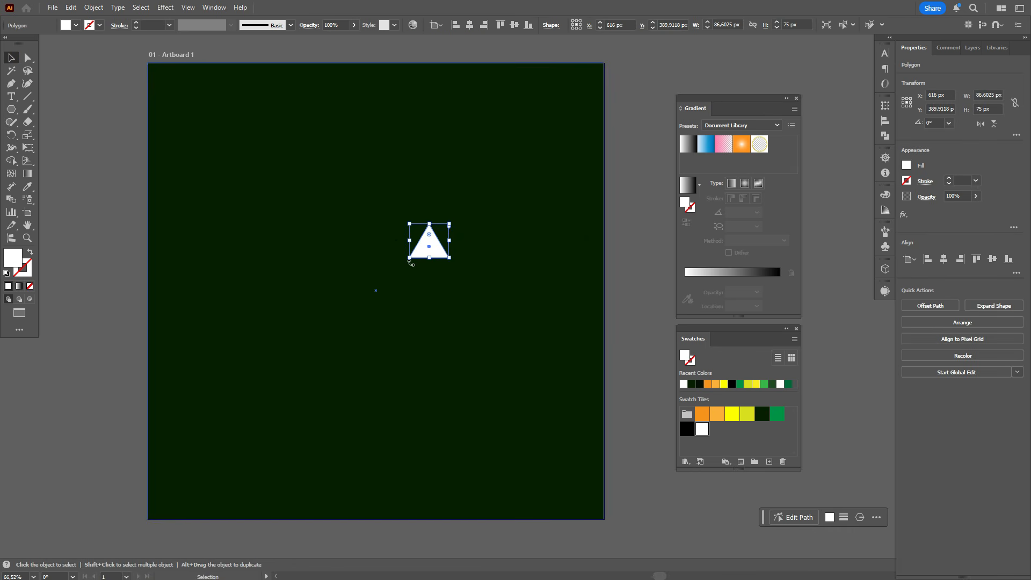
drag(430, 258, 406, 194)
Bend the left and right sides of the white triangle slightly inward with the Curvature tool
click(31, 85)
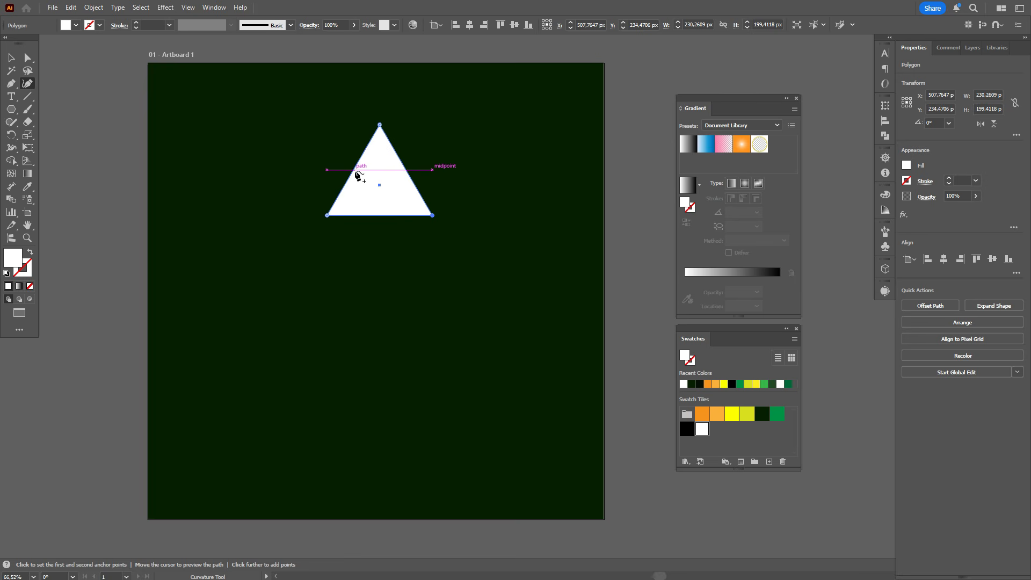
drag(353, 170, 401, 176)
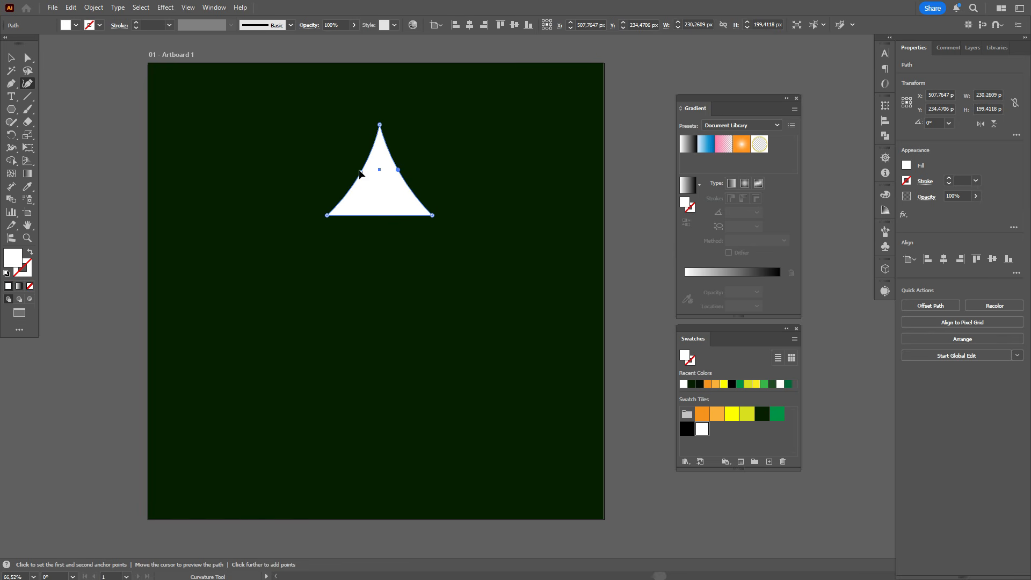
drag(362, 169, 362, 167)
key(v)
key(ctrl+shift+a)
Duplicate the curved triangle downward to stack three tree tiers, and enlarge the lower two tiers to about 307 px wide
drag(399, 204, 379, 271)
shift+click(387, 240)
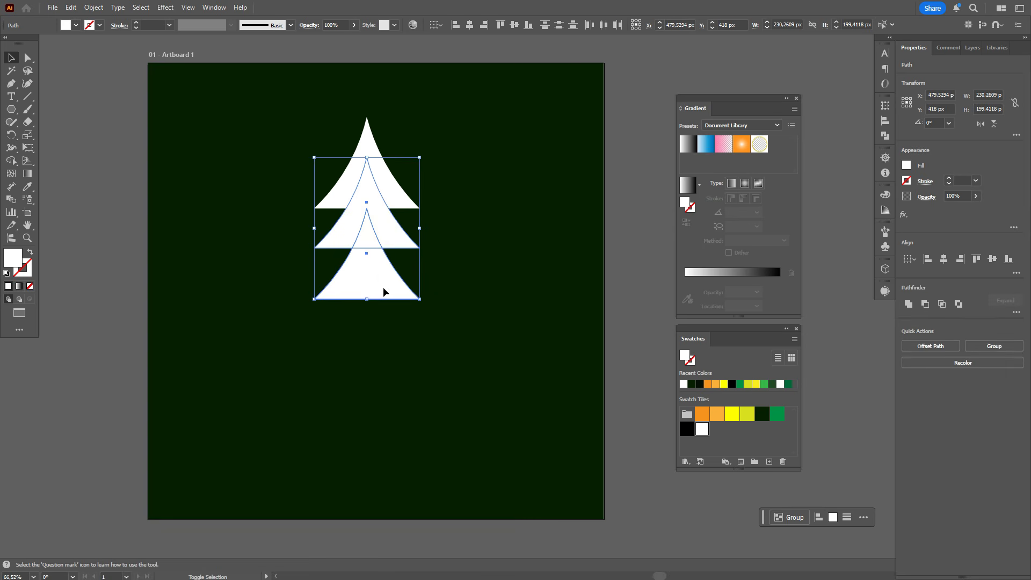
drag(370, 299, 374, 346)
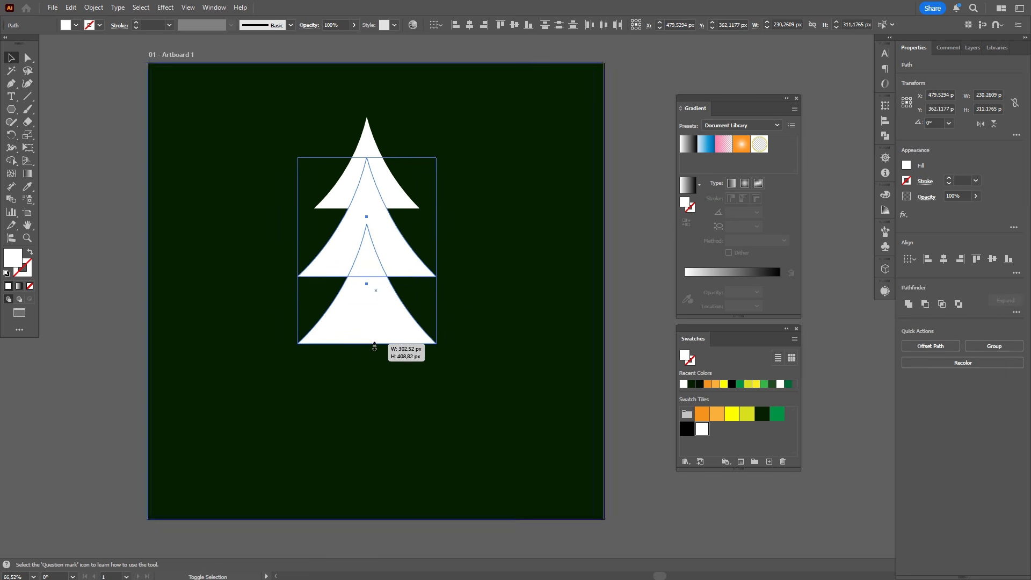
click(613, 277)
Widen the middle tier slightly and enlarge the bottom tier to about 466 px wide, keeping their proportions and tip positions
click(355, 303)
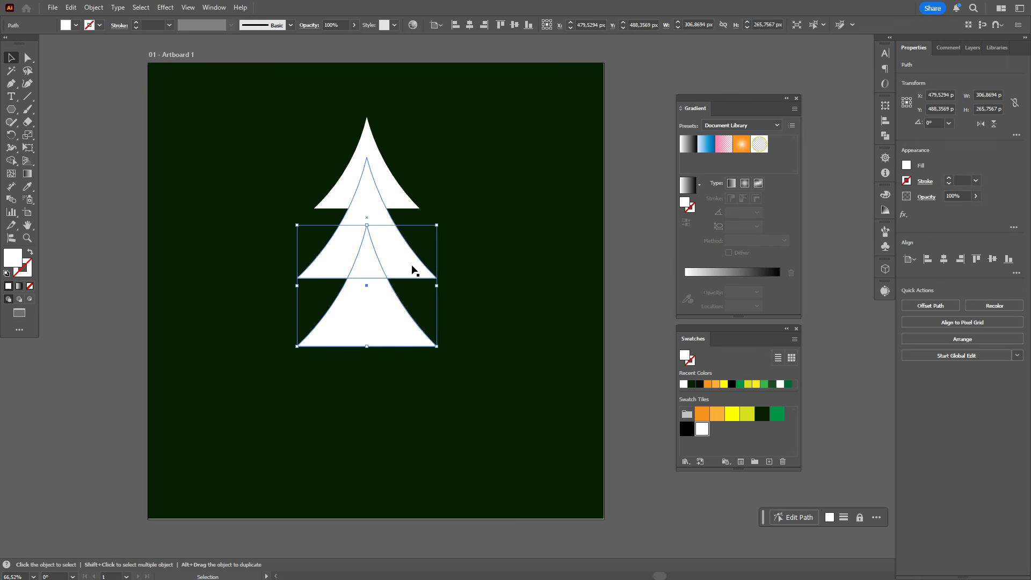
click(395, 272)
drag(367, 280, 371, 292)
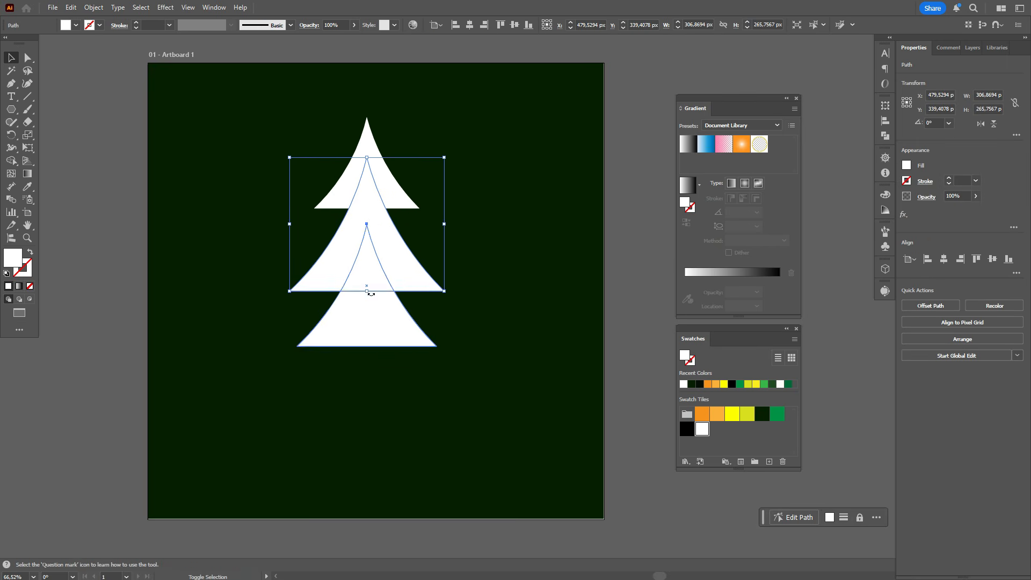
click(375, 339)
drag(367, 346, 368, 410)
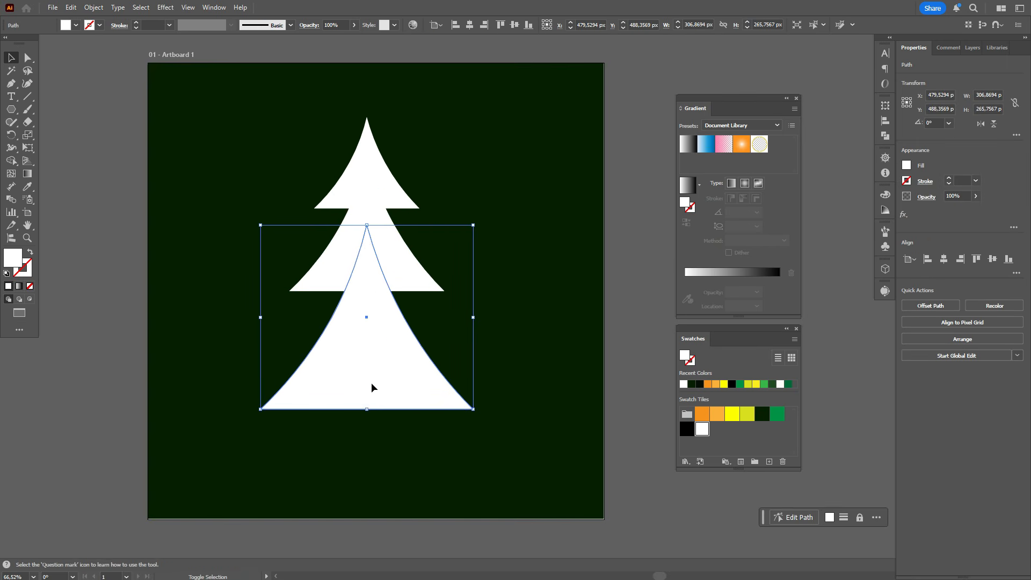
Move the middle and bottom tiers up to overlap the top tier, and align all three by their horizontal centres
drag(408, 274, 408, 250)
drag(375, 329, 374, 252)
shift+click(419, 251)
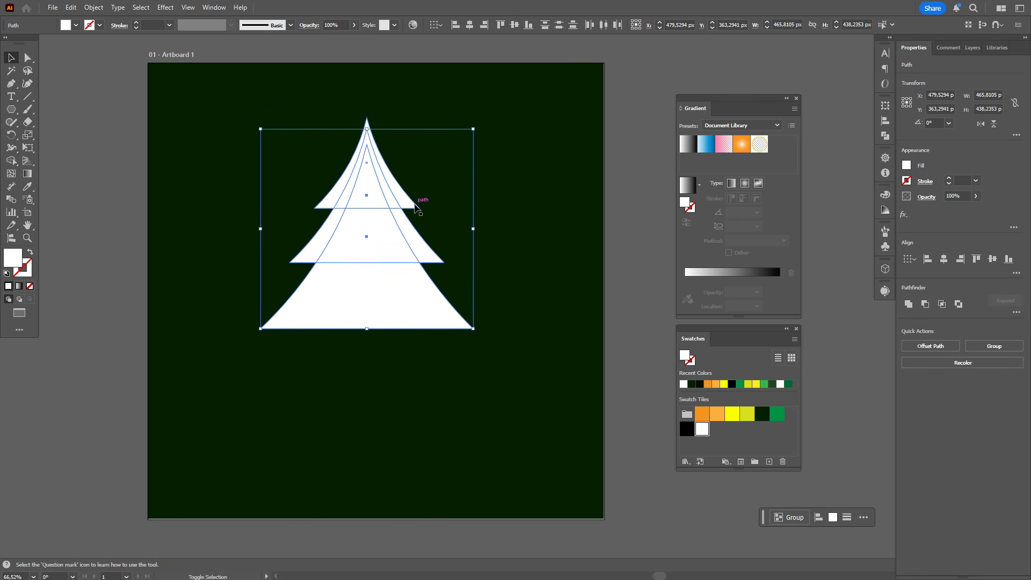
shift+click(417, 203)
click(883, 124)
click(775, 131)
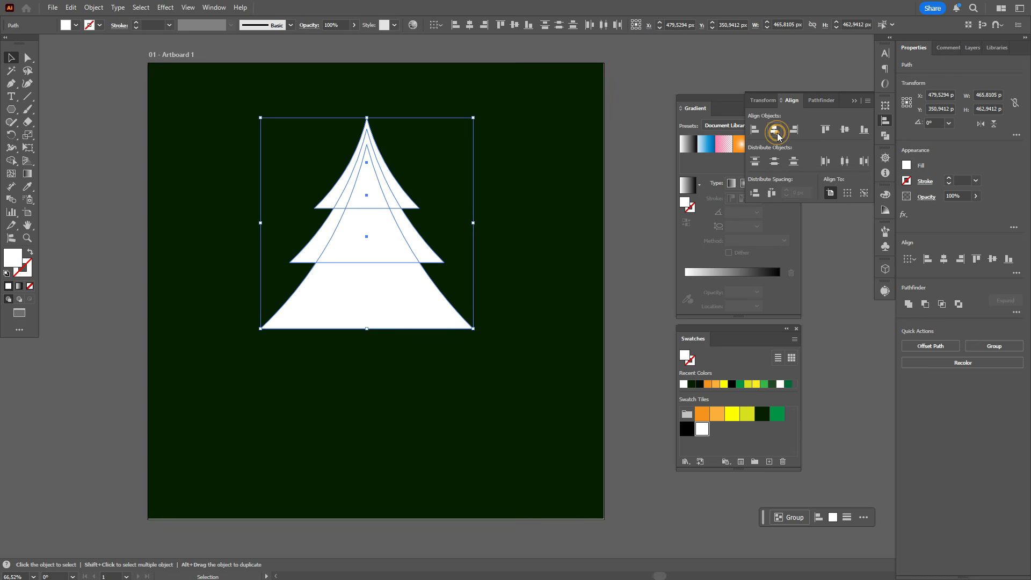
click(775, 134)
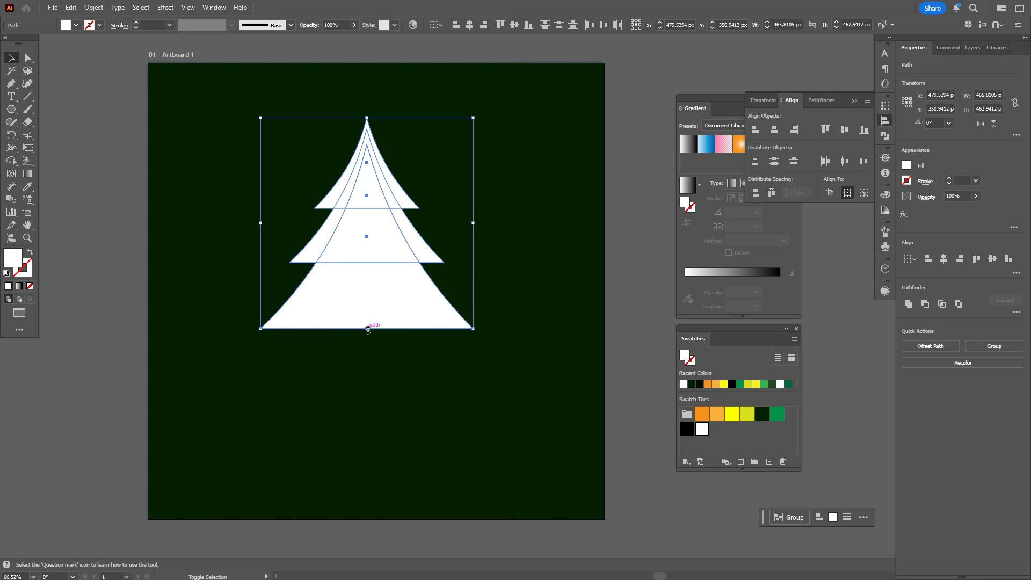
Scale the three tiers together to about 600 px wide and centre the tree horizontally on the artboard
drag(368, 329, 379, 388)
drag(390, 306, 399, 357)
click(628, 279)
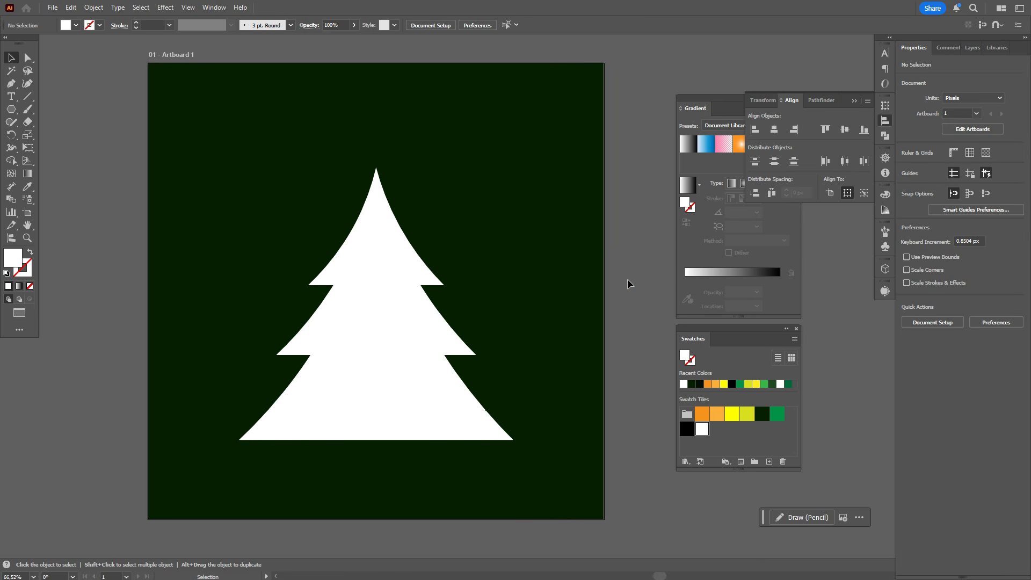
Narrow the whole tree to about 525 px wide and recentre it horizontally on the artboard
click(438, 338)
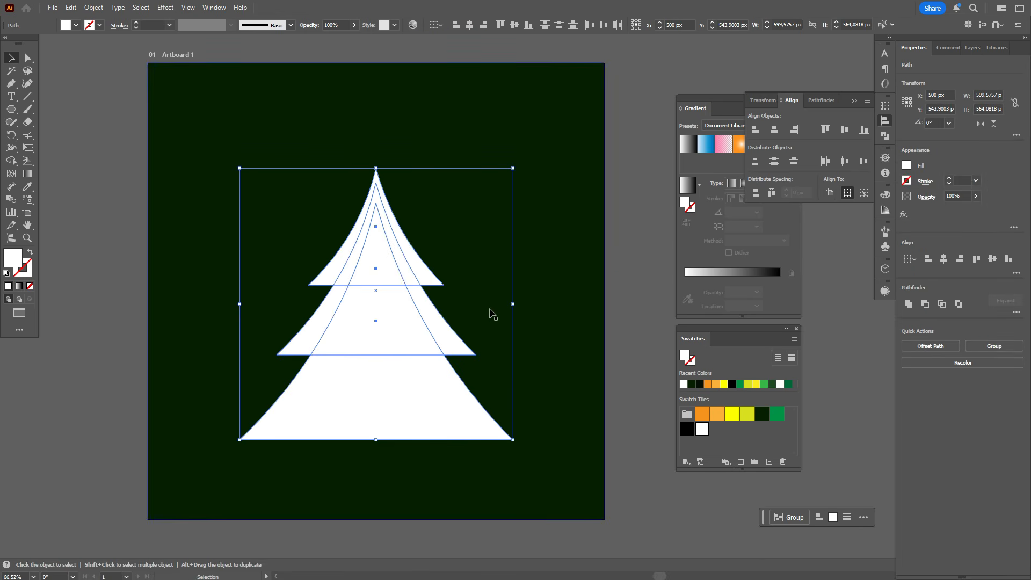
drag(513, 304, 484, 305)
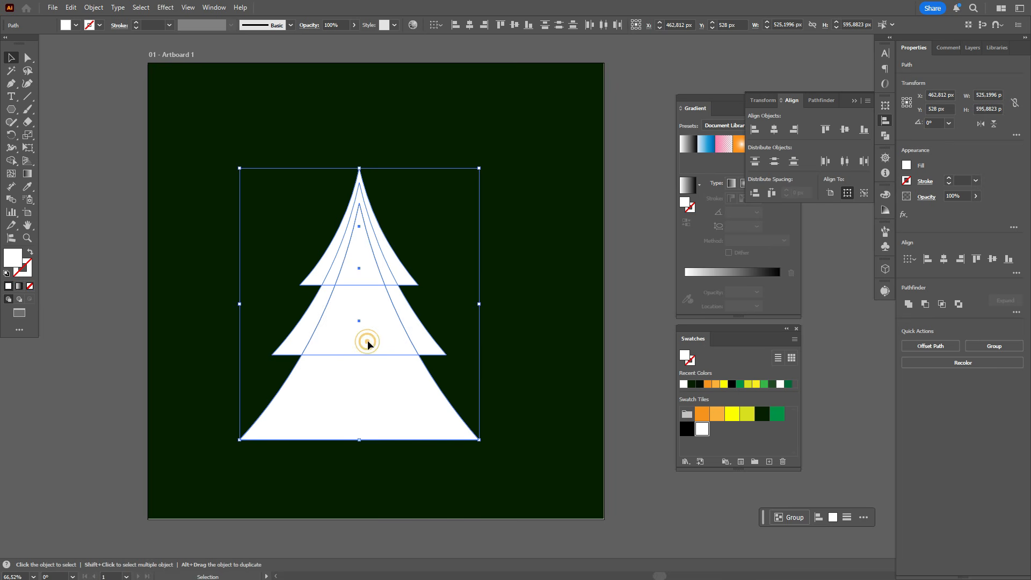
drag(370, 341, 385, 347)
click(621, 328)
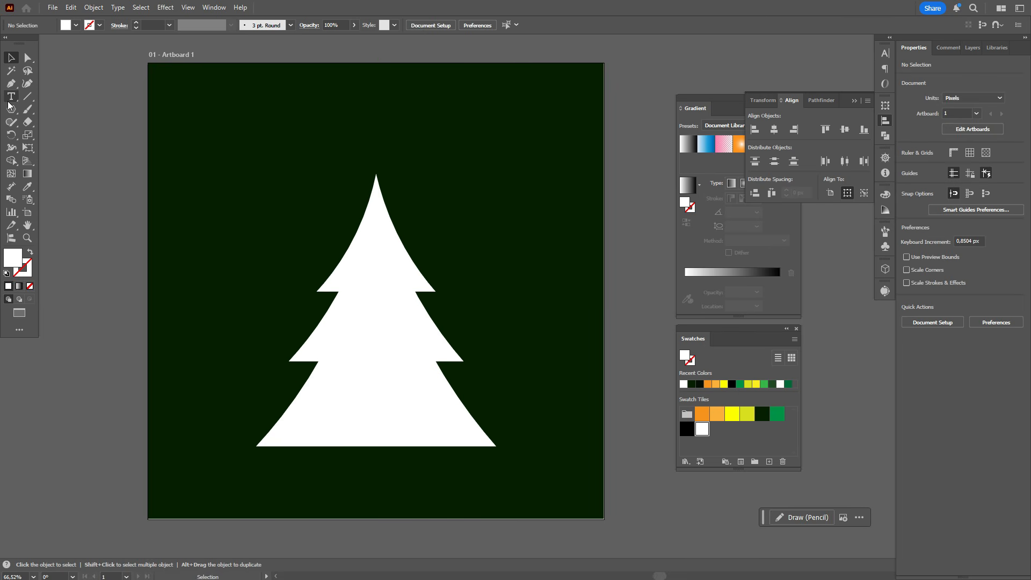
Draw a white five-pointed star about 62 by 59 px on the background, above and left of the tree
drag(9, 106, 49, 163)
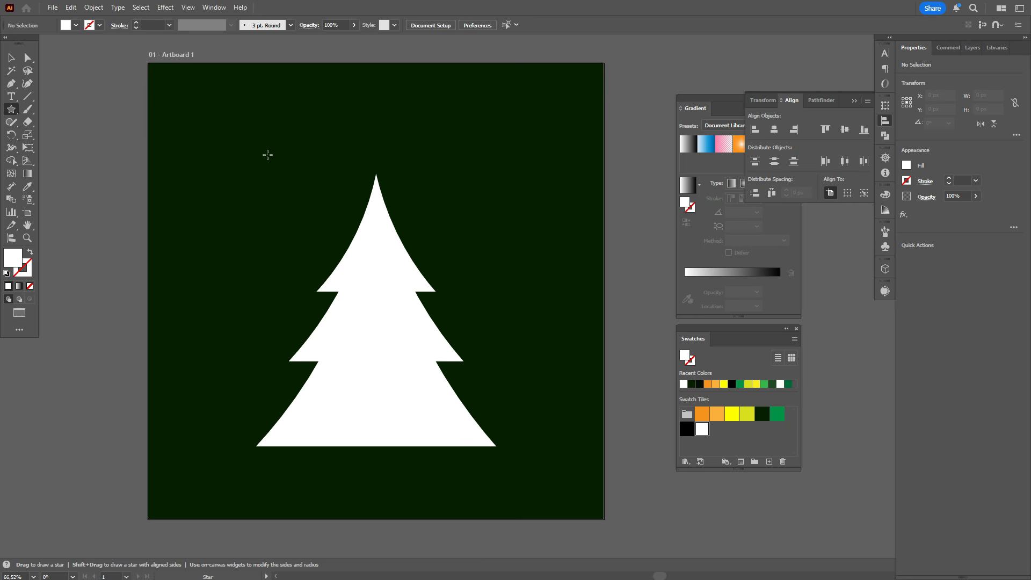
drag(268, 154, 271, 166)
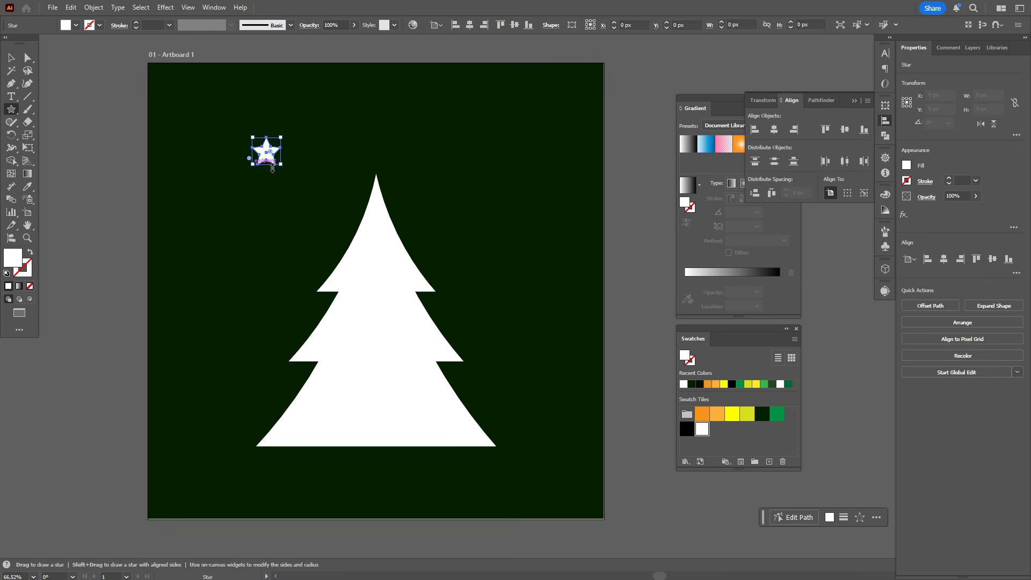
click(13, 57)
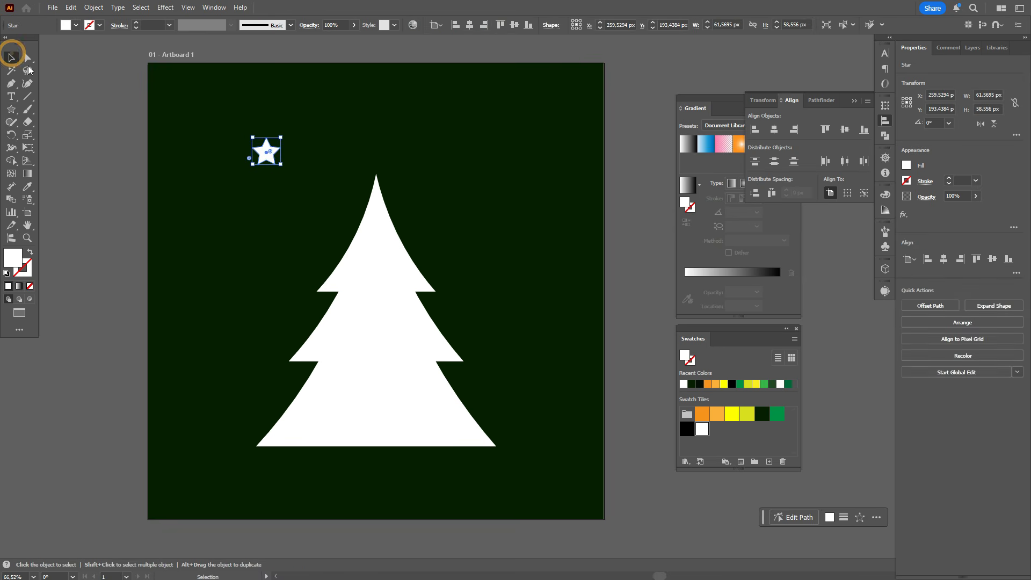
Enlarge the star to about 106 px wide and place it centred just above the tree's tip
shift+click(283, 157)
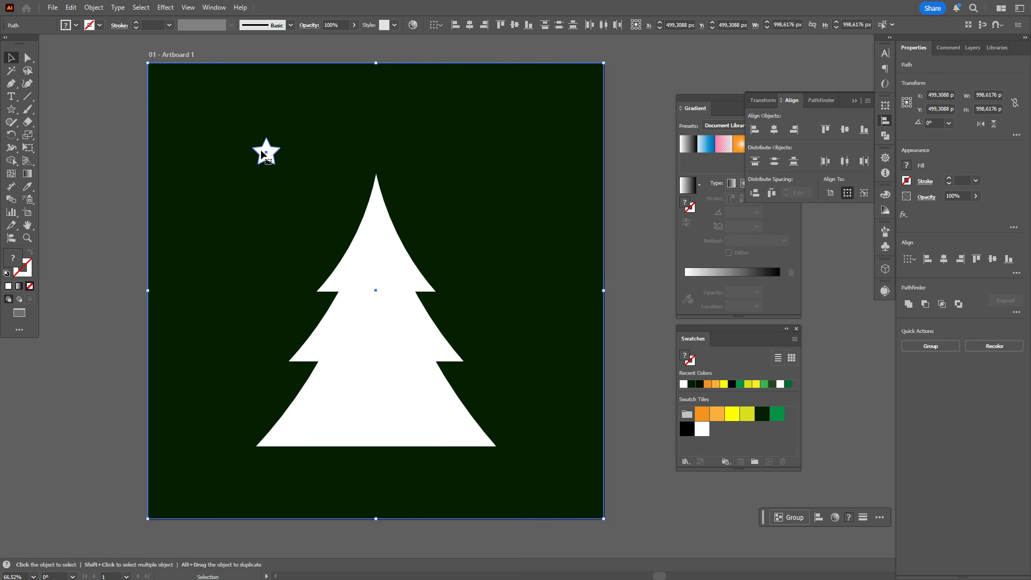
click(267, 153)
click(137, 158)
click(269, 153)
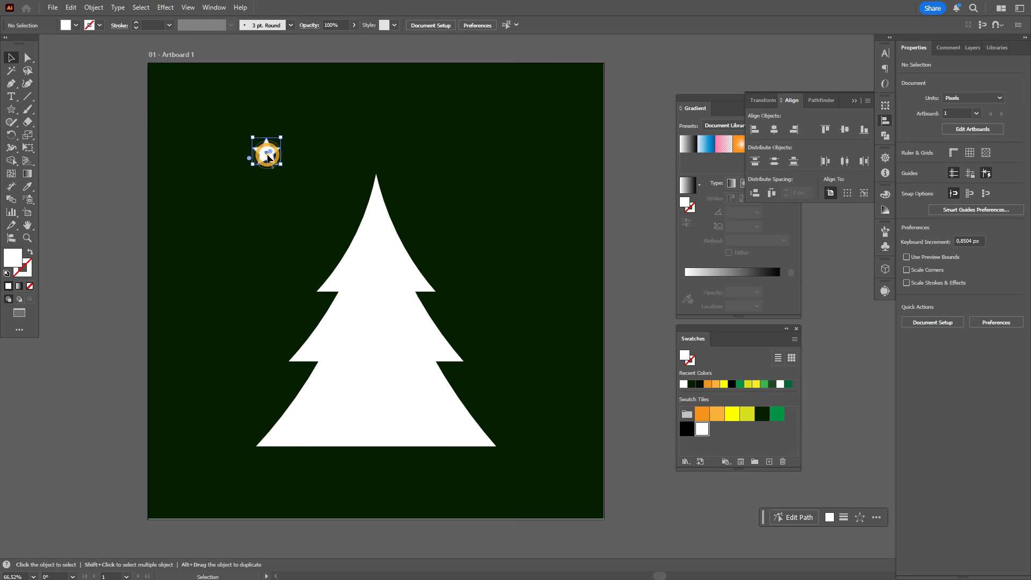
drag(282, 152, 377, 160)
click(615, 210)
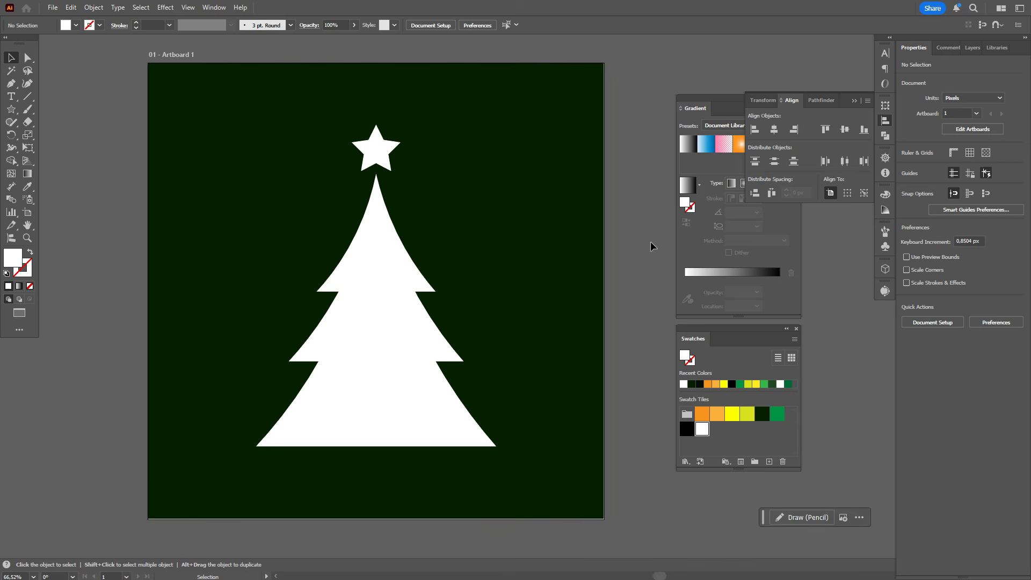
Unite the three tree tiers into a single shape with Pathfinder
scroll(650, 240, down, 1)
click(391, 319)
shift+click(430, 315)
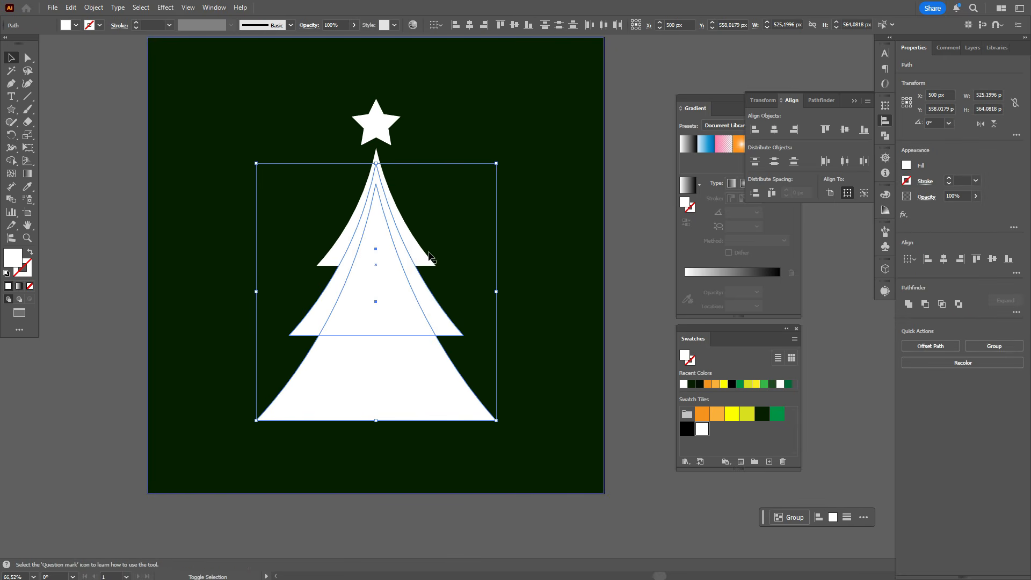
shift+click(418, 255)
click(886, 137)
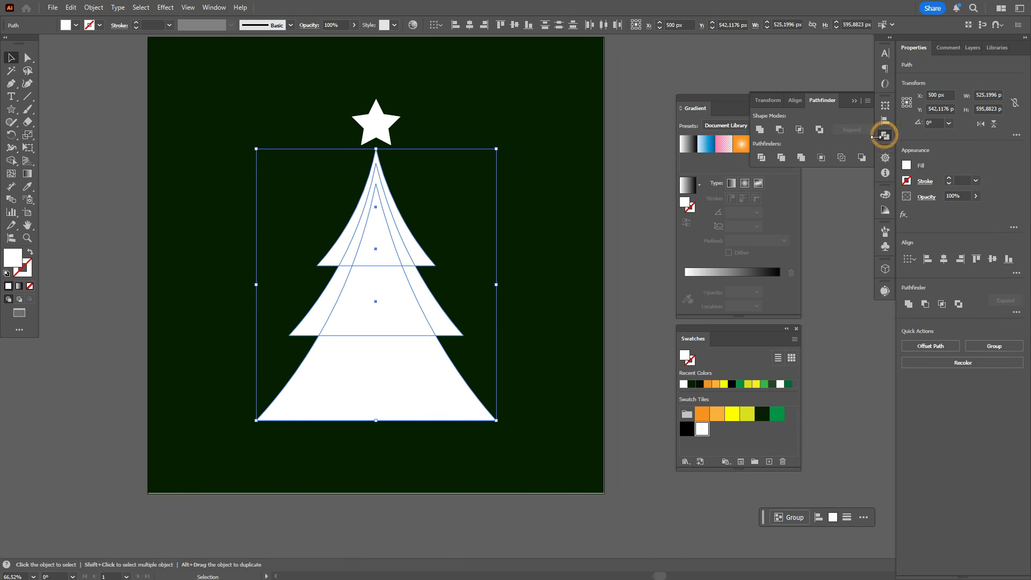
click(760, 129)
Curve the tree's bottom edge gently downward at its middle with the Curvature tool
key(a)
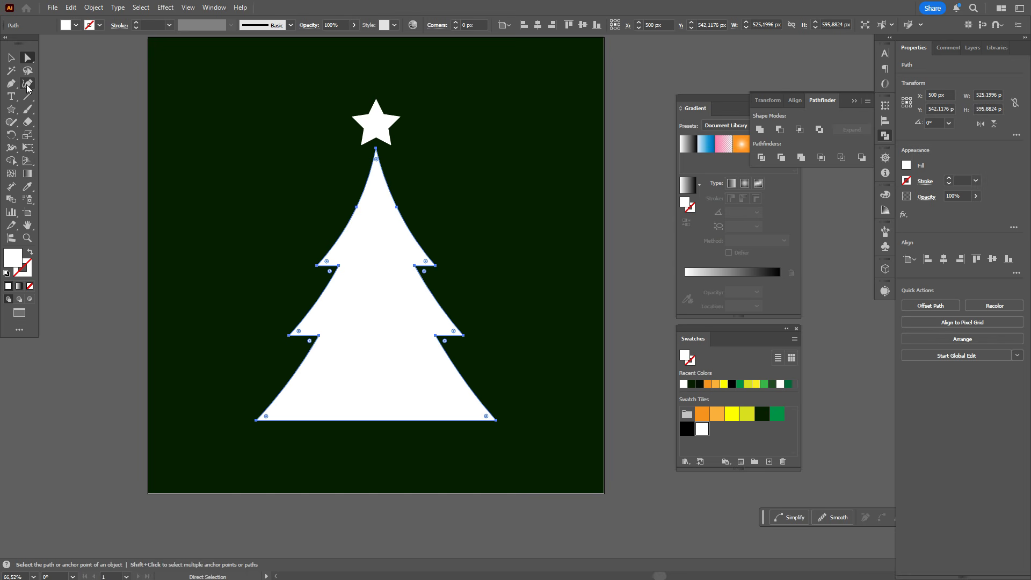
click(27, 84)
drag(381, 420, 382, 436)
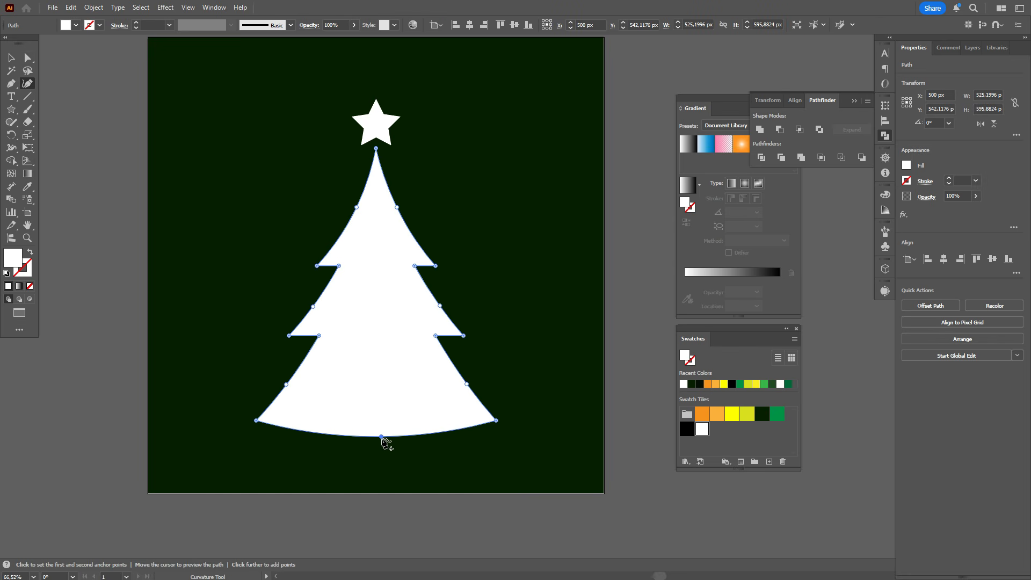
click(11, 57)
click(62, 96)
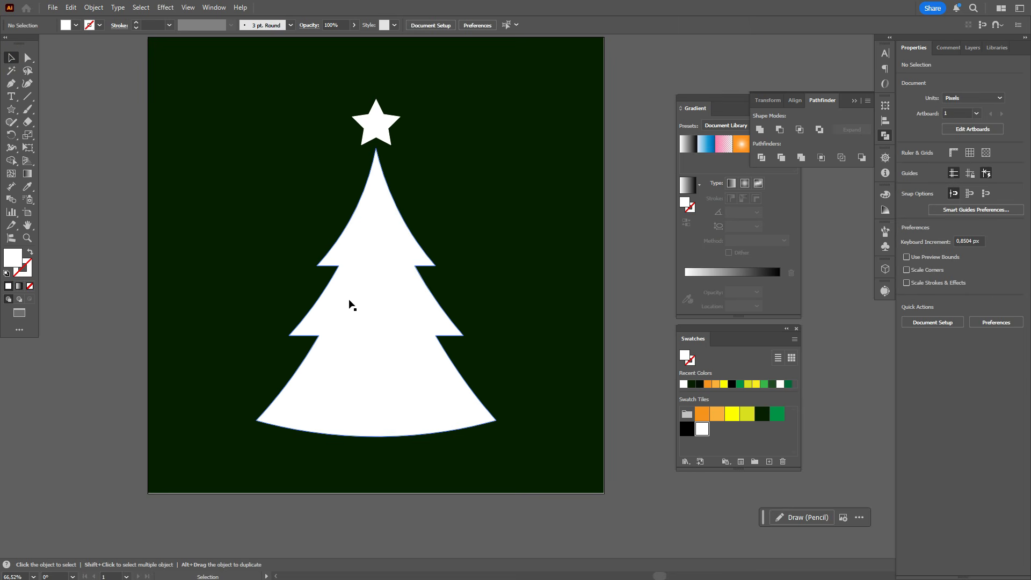
Round all corners of the tree shape with a radius of about 8.8 px
click(349, 303)
click(28, 58)
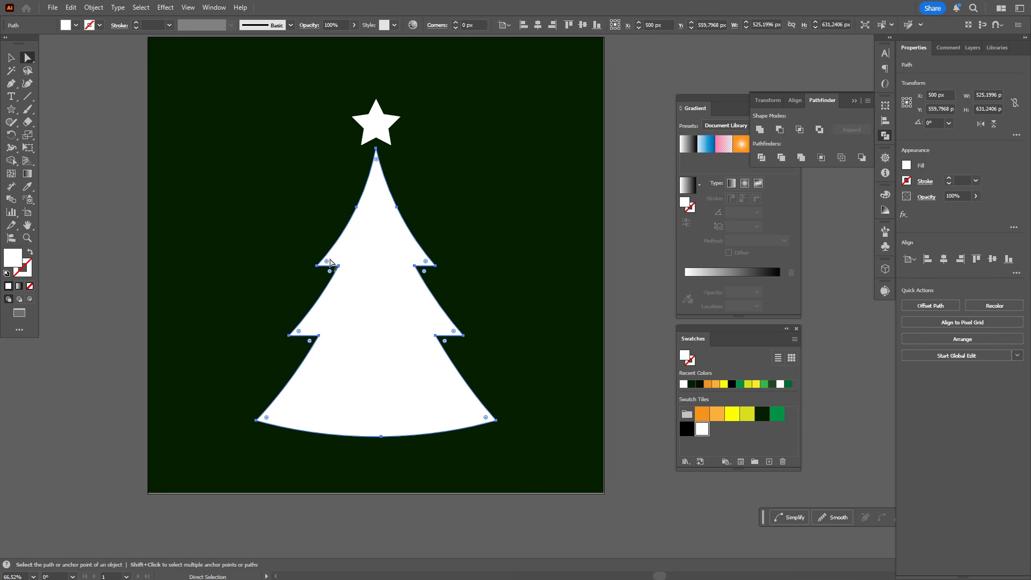
mouse_move(331, 266)
mouse_down()
mouse_move(325, 259)
mouse_move(329, 269)
mouse_up()
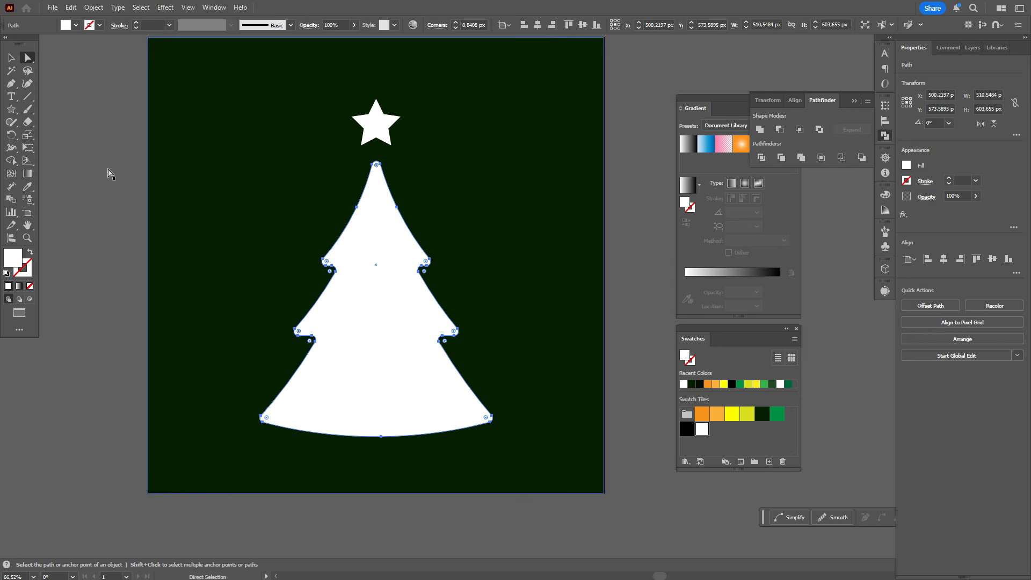
click(10, 57)
click(99, 102)
Round the star's corners slightly and move the star down closer to the tree's tip
click(365, 127)
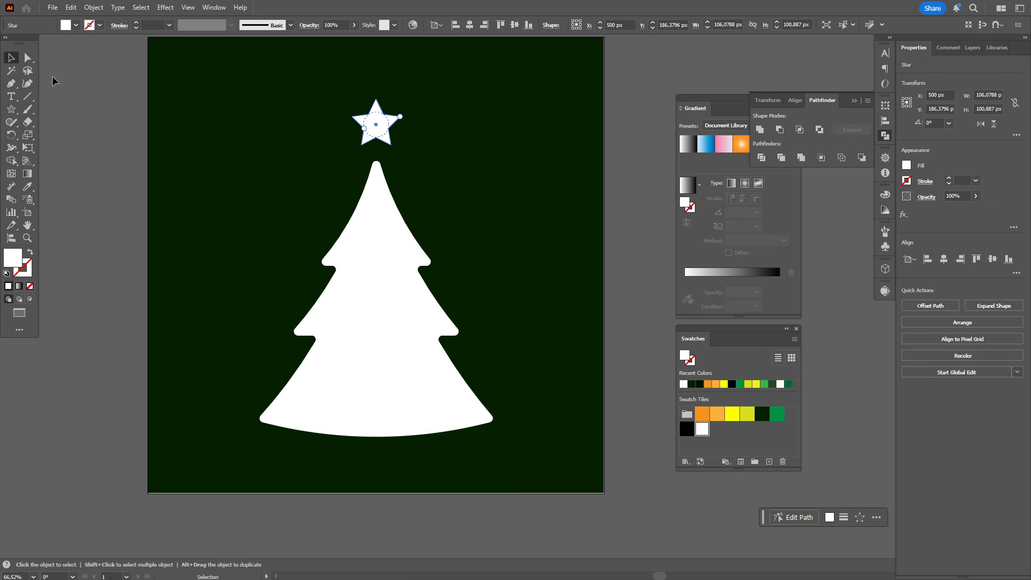
click(27, 57)
drag(365, 125, 396, 144)
click(11, 57)
click(79, 94)
click(649, 230)
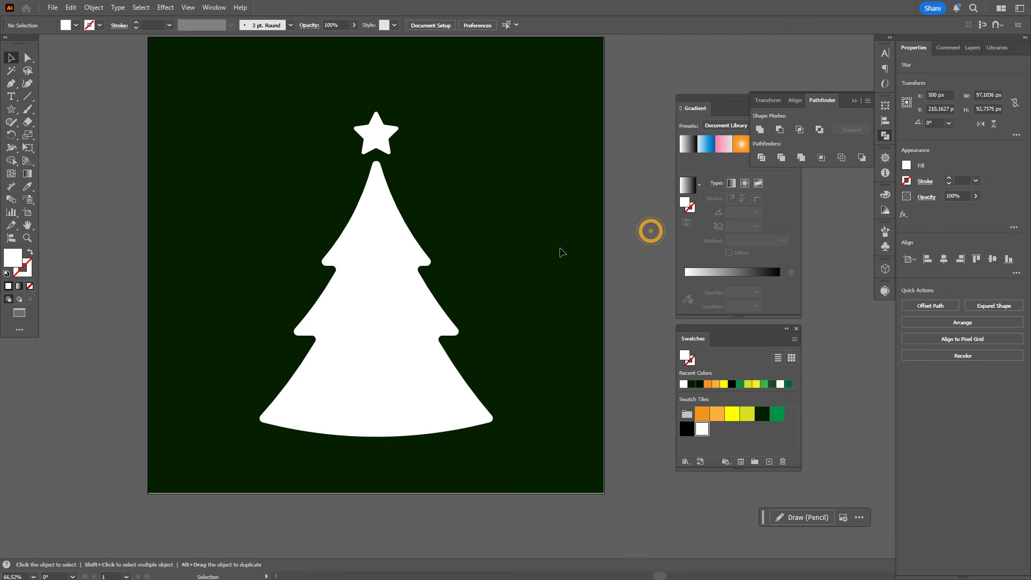
Fill the tree with a white-to-black linear gradient and add a yellow-green swatch stop at about 19%
click(392, 282)
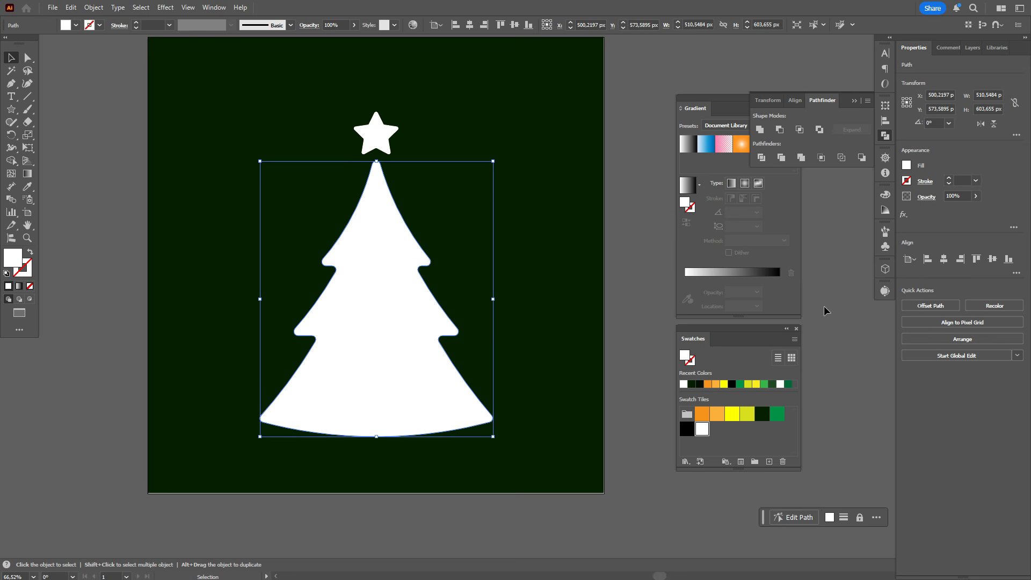
click(731, 184)
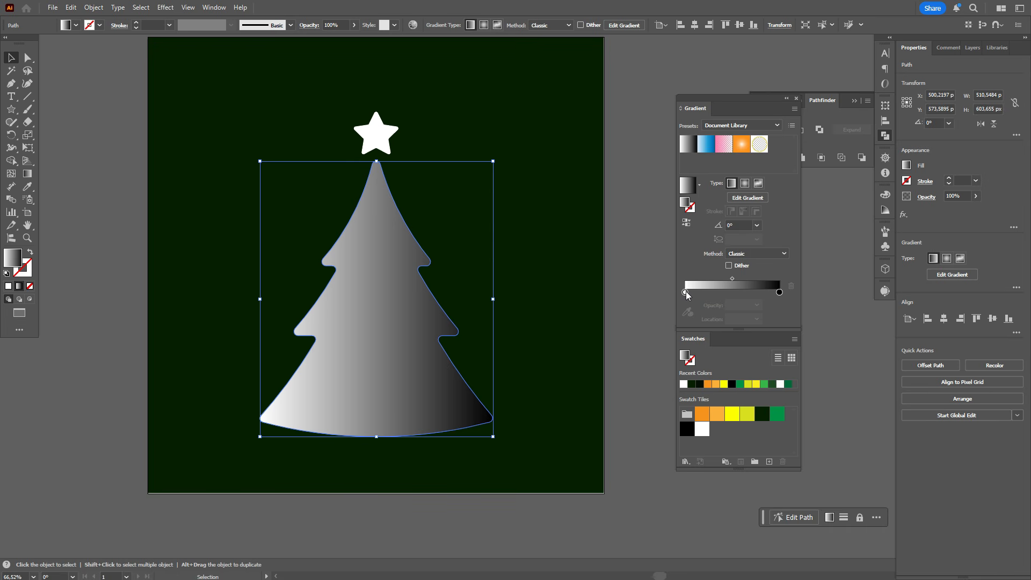
drag(747, 414, 724, 336)
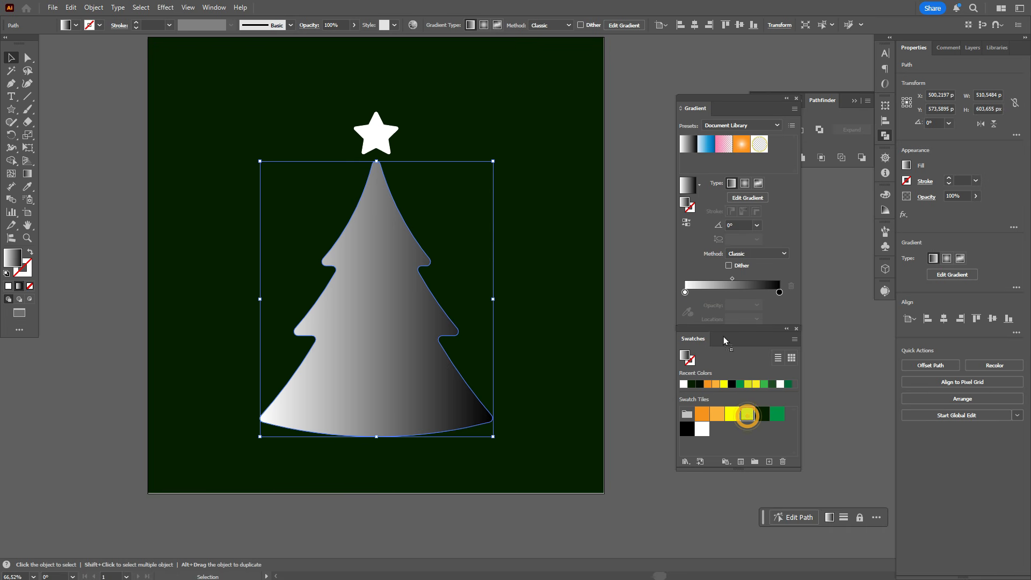
drag(705, 293, 704, 293)
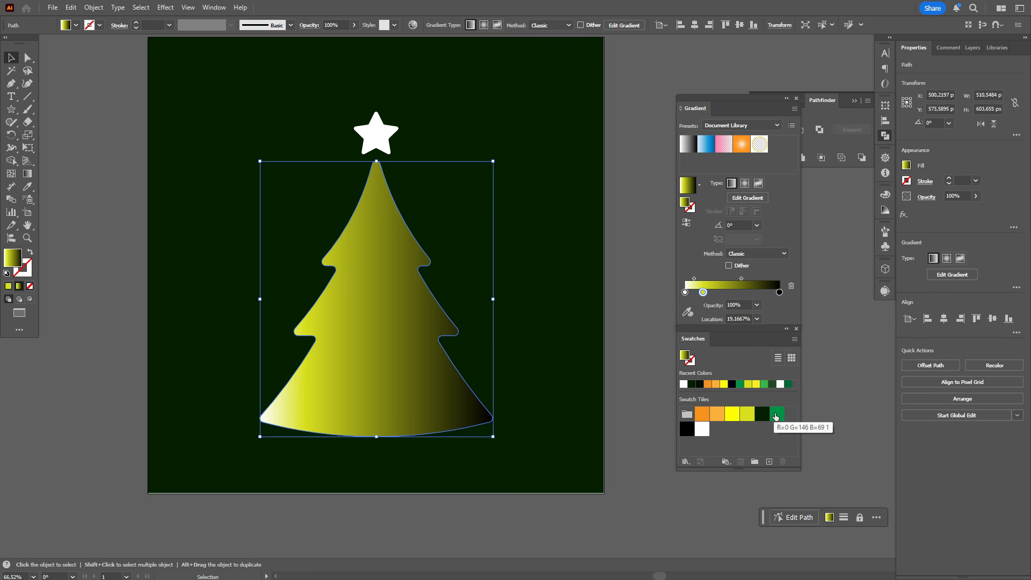
Add a green stop at about 30% with the yellow-green stop close to it, and shift the green-to-black midpoint to about 35%
drag(779, 423, 714, 296)
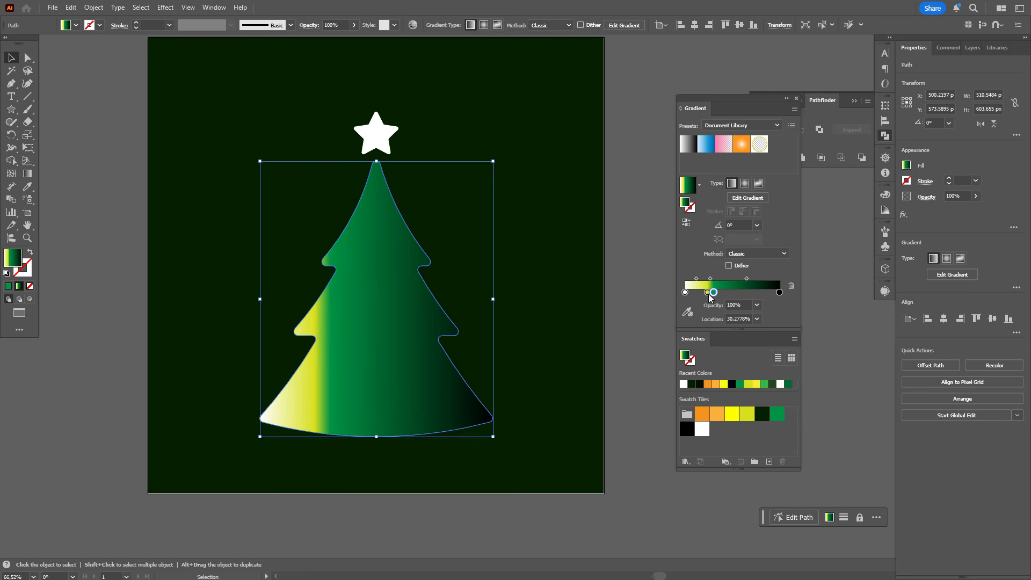
click(708, 293)
drag(747, 278, 736, 279)
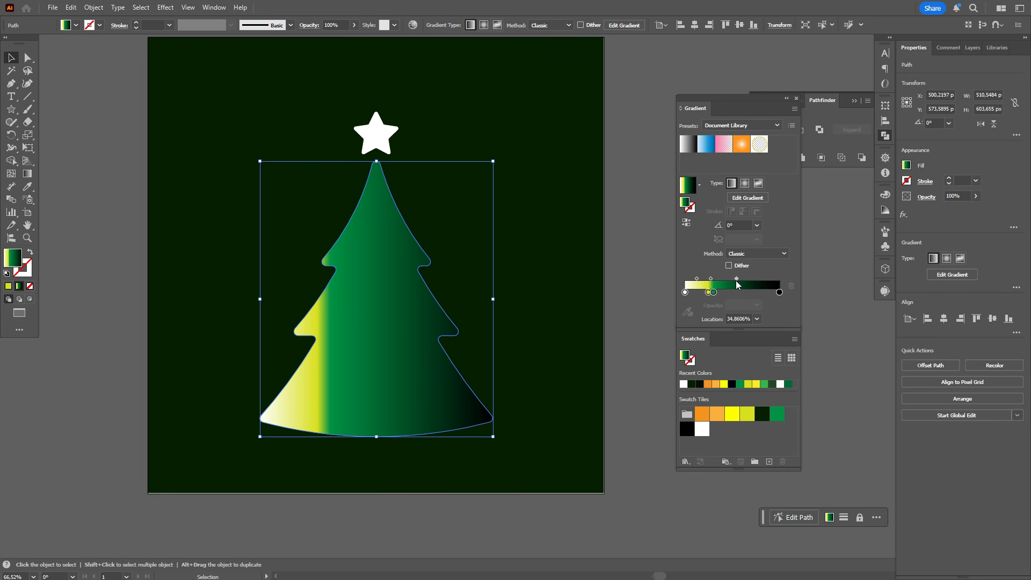
Swap the tree's gradient from fill to stroke and change its type to radial
click(27, 273)
click(31, 251)
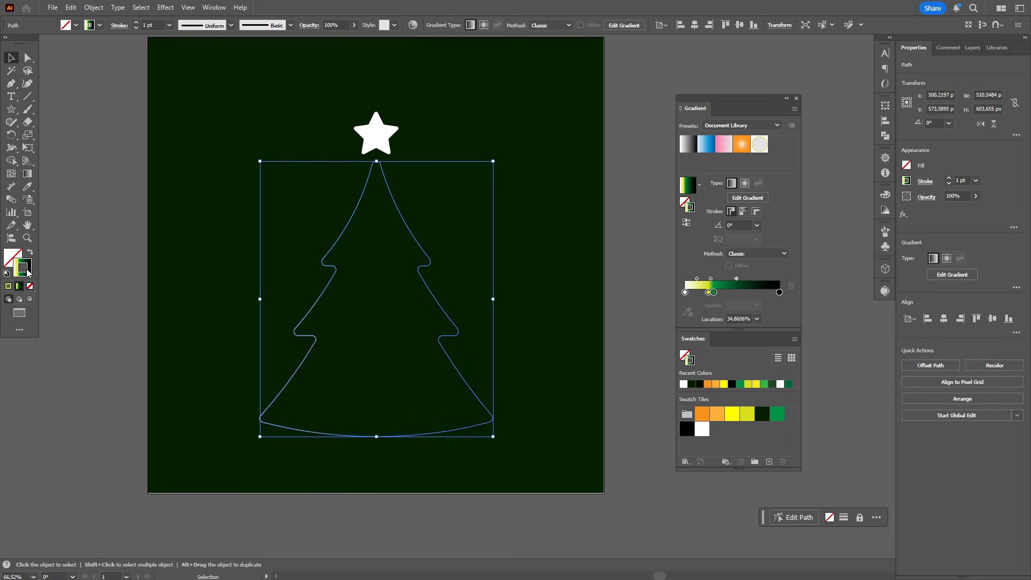
click(745, 185)
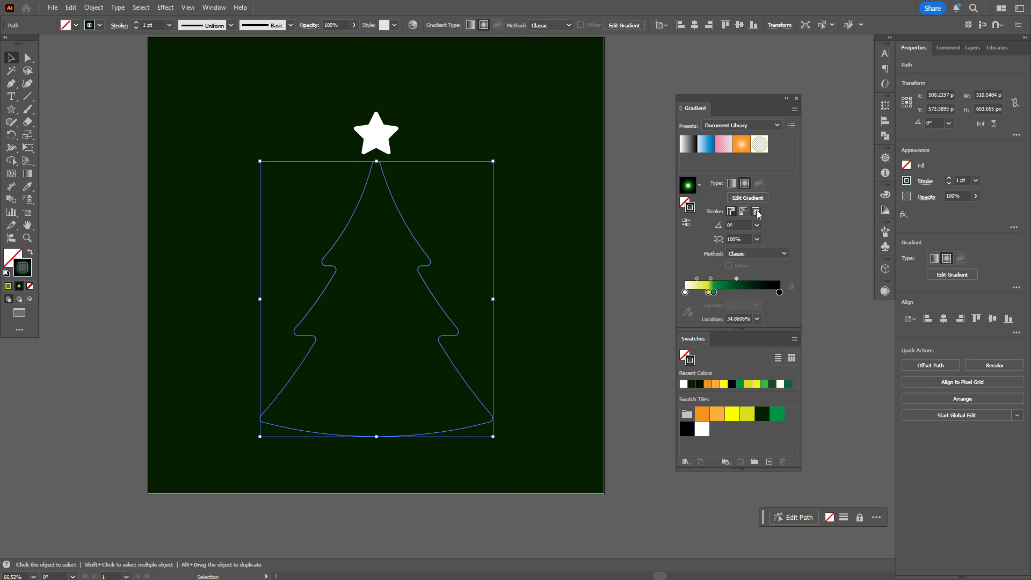
Set the tree's stroke weight to 35 pt and apply the gradient across the stroke
double_click(961, 181)
key(Return)
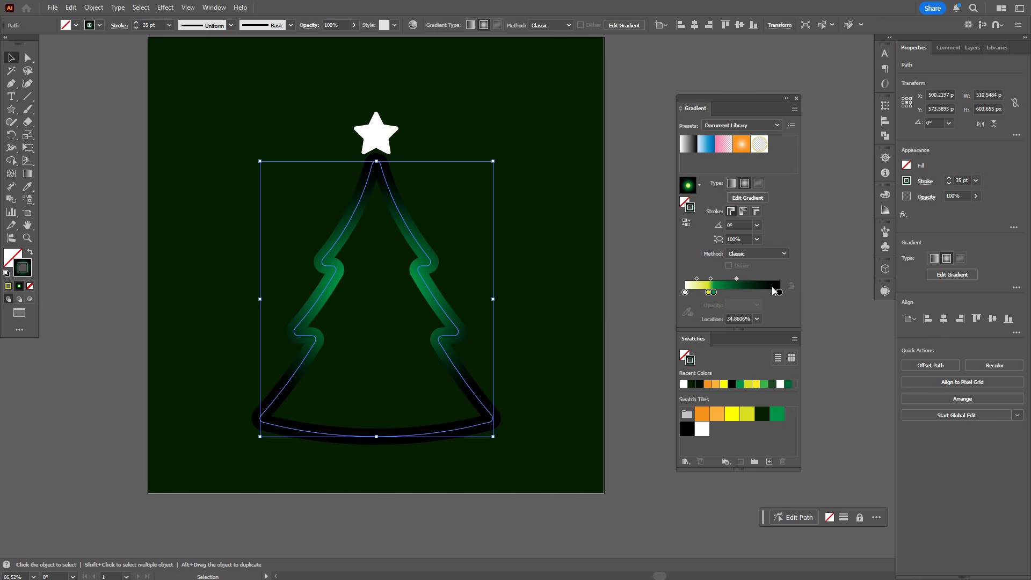
click(758, 212)
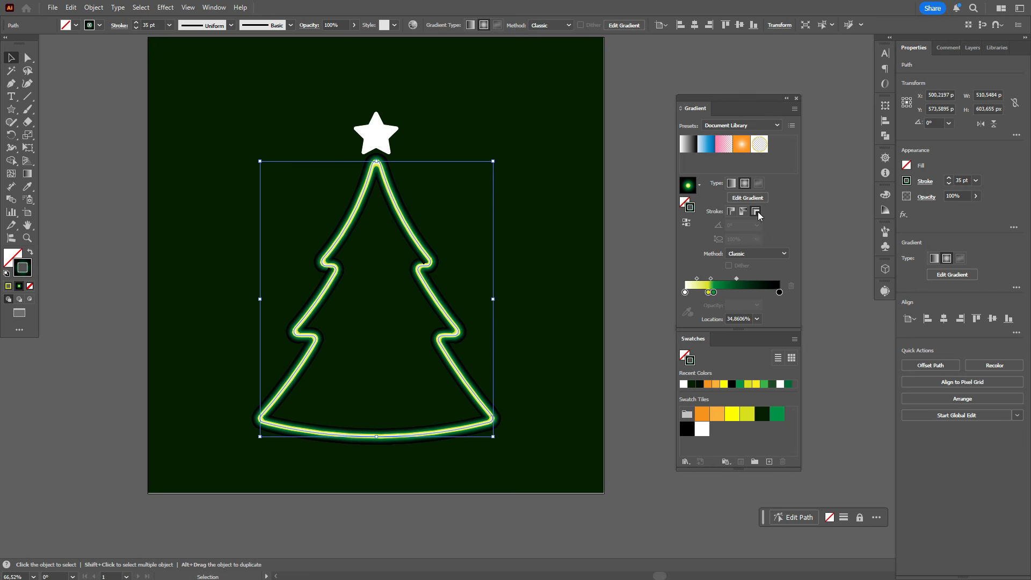
Set the blend mode of the tree outline to Screen
click(644, 267)
click(426, 262)
click(924, 197)
click(856, 216)
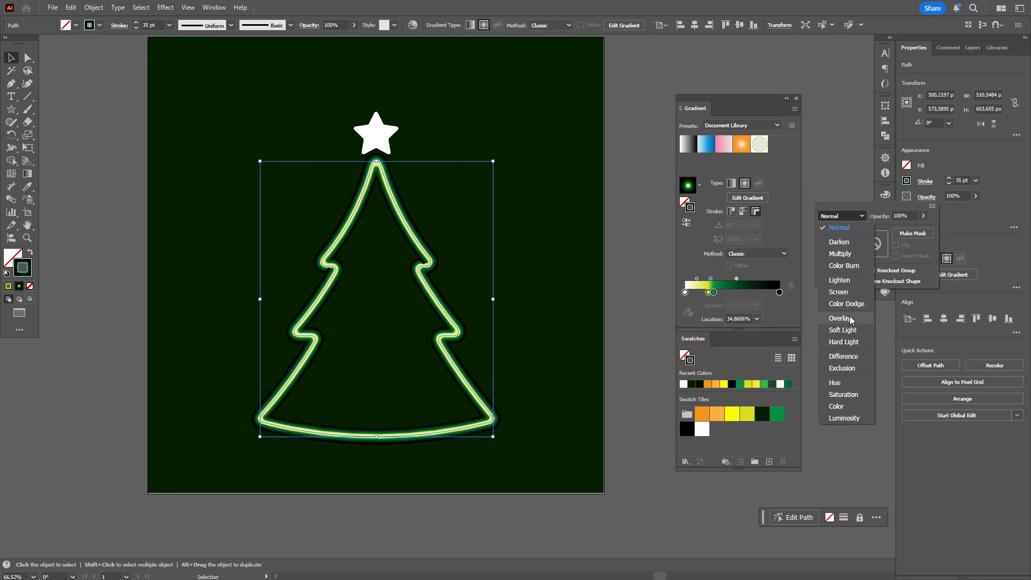
click(838, 291)
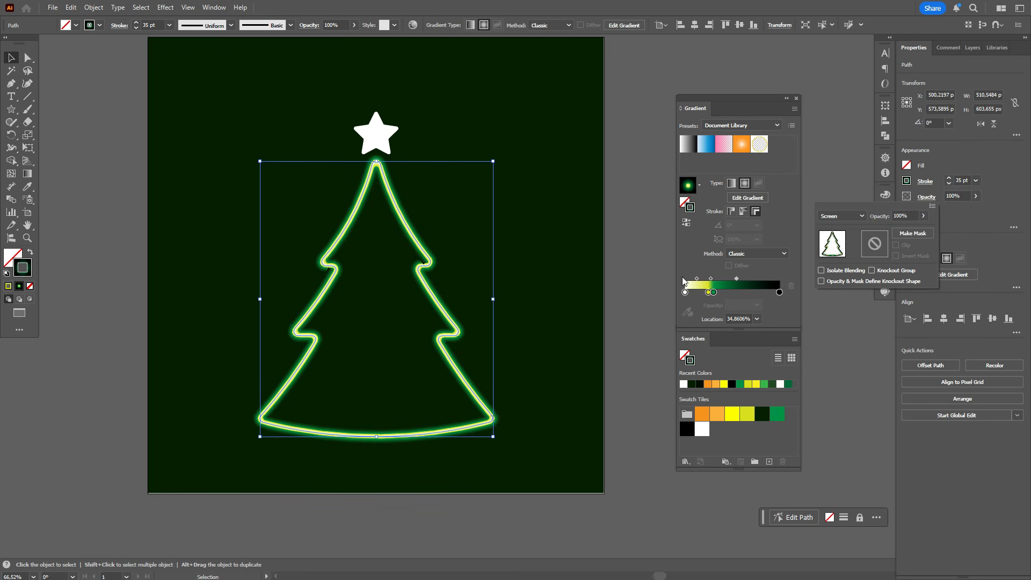
click(645, 267)
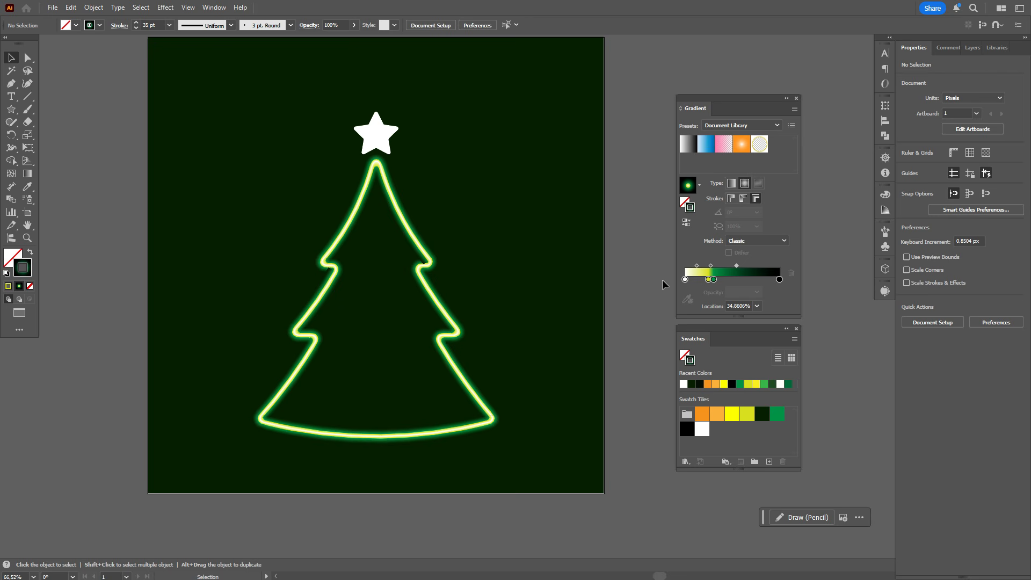
Reduce the tree outline's stroke weight, trying 30 pt and settling on 25 pt
click(428, 261)
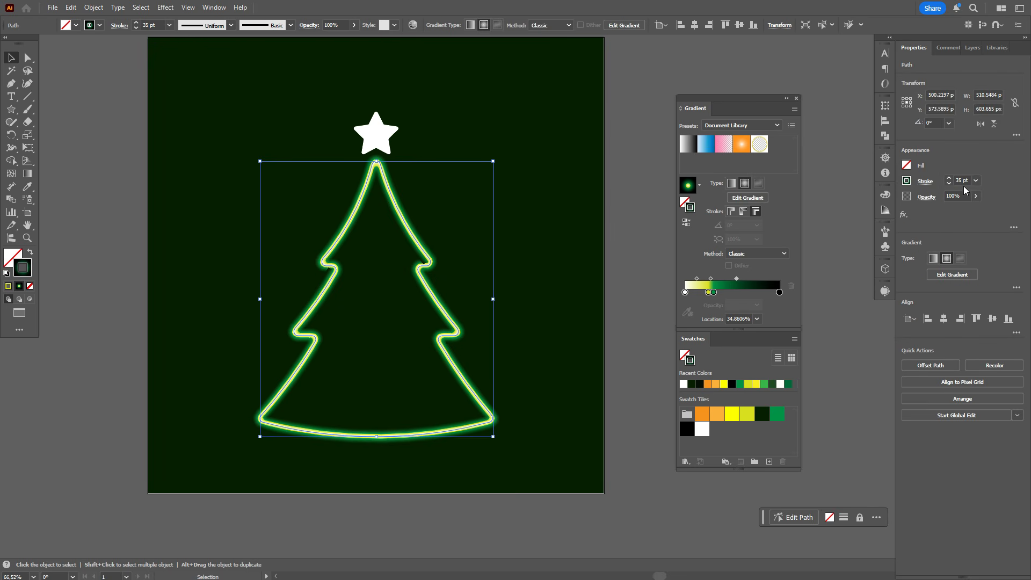
double_click(959, 181)
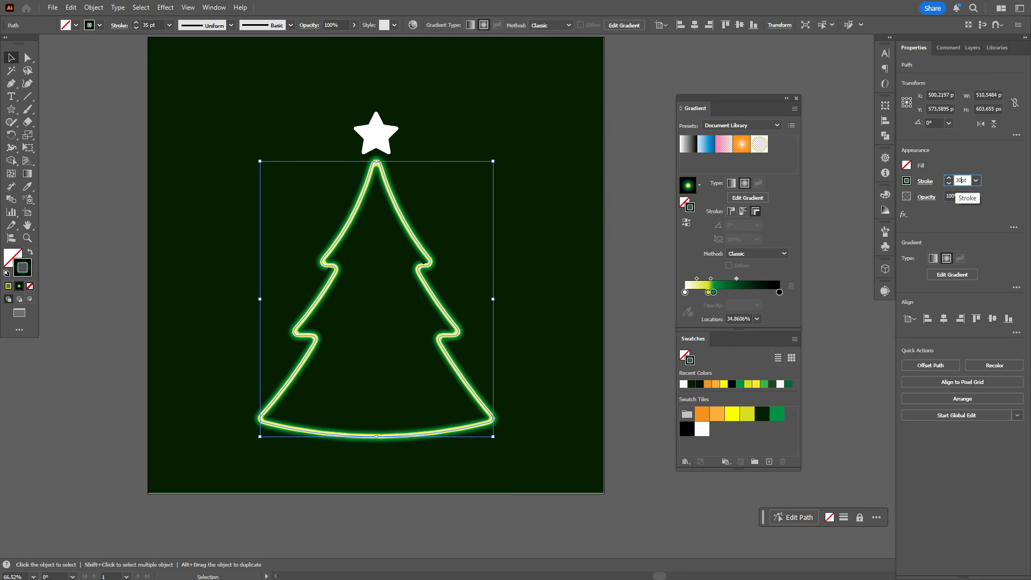
text(30)
key(Return)
double_click(961, 181)
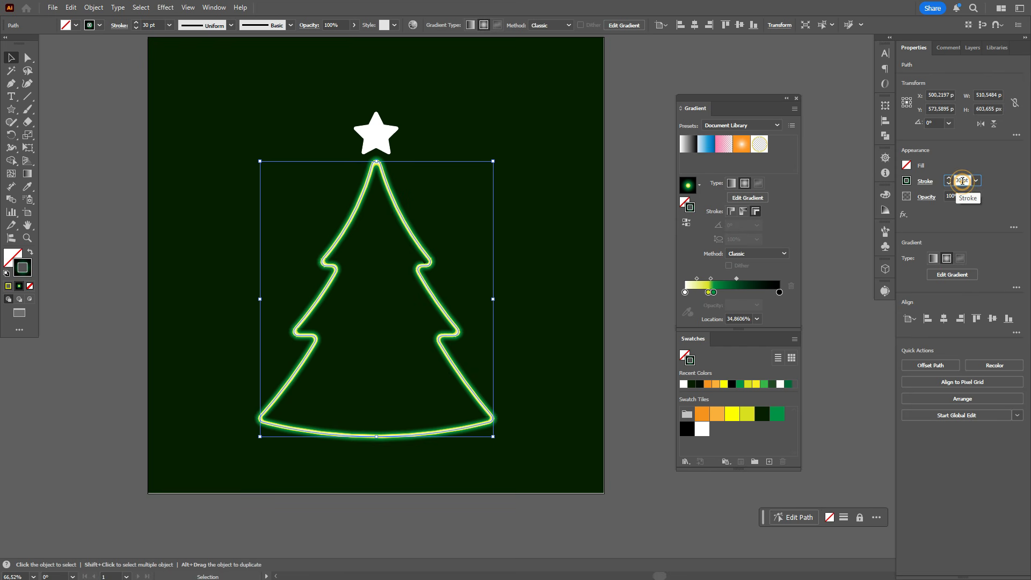
text(25)
key(Return)
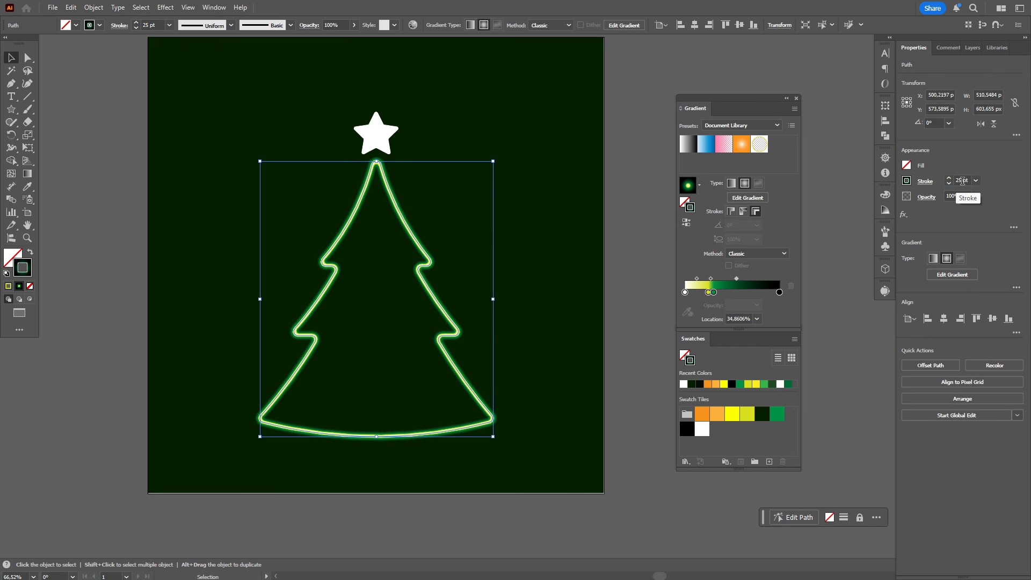
click(636, 274)
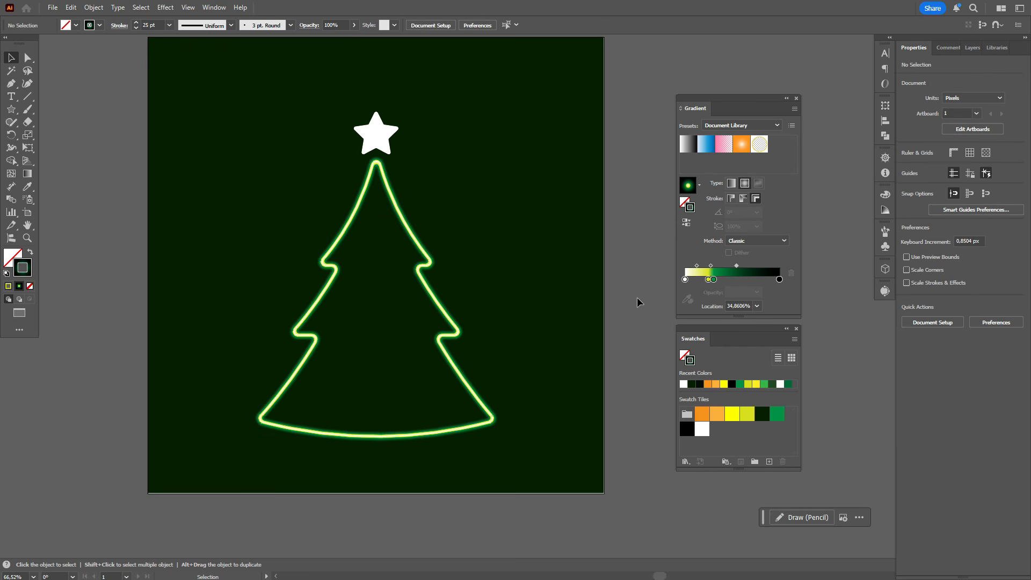
click(430, 262)
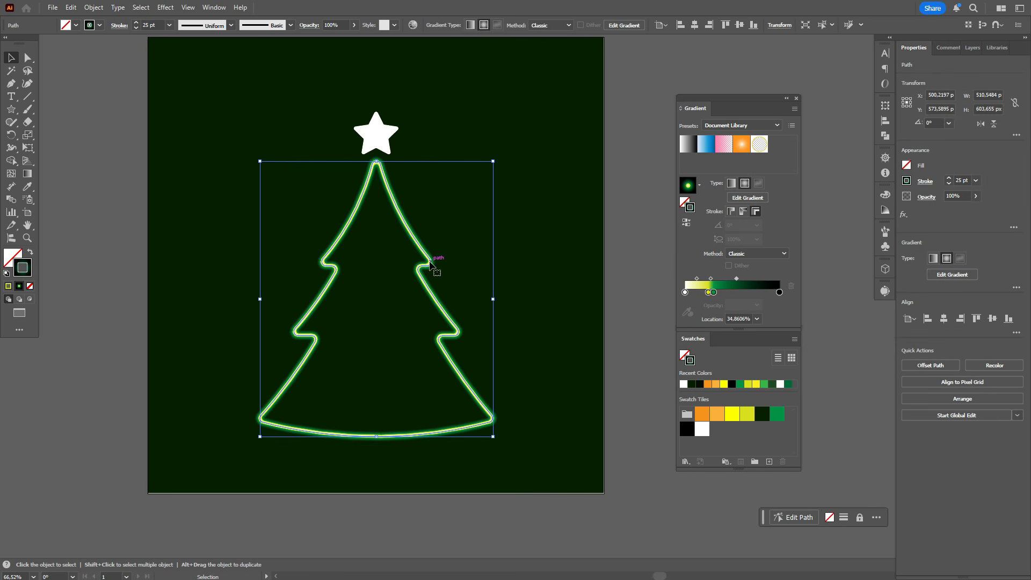
Swap the star's fill to its stroke, sample the tree's appearance with the Eyedropper and apply the gradient across the star's stroke
click(376, 134)
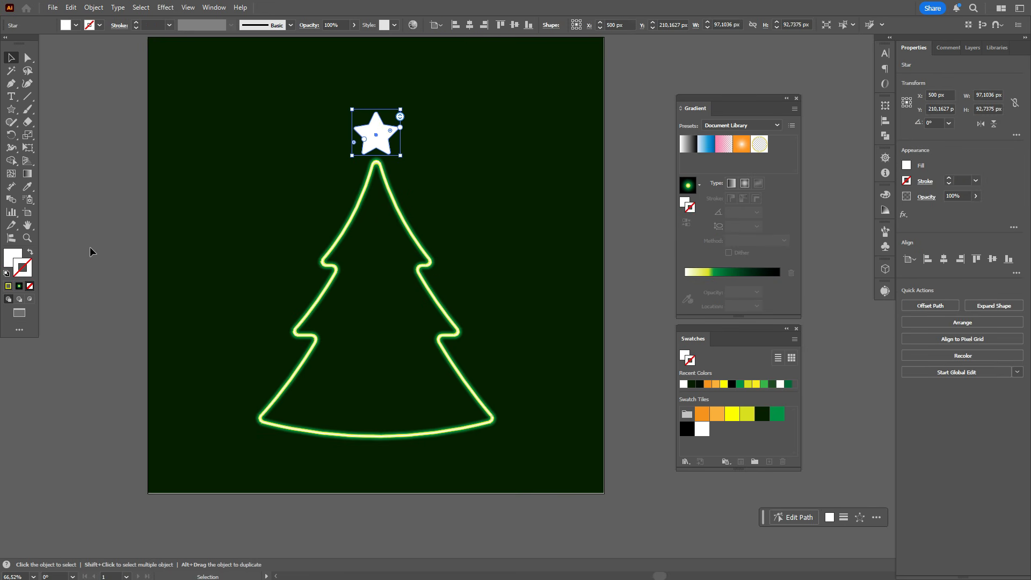
click(32, 255)
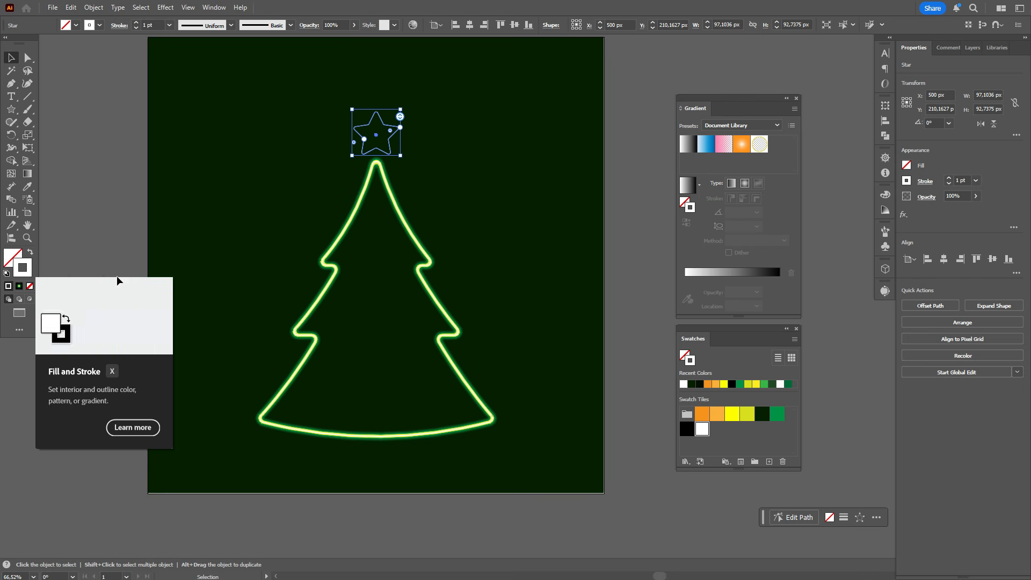
click(28, 187)
click(347, 230)
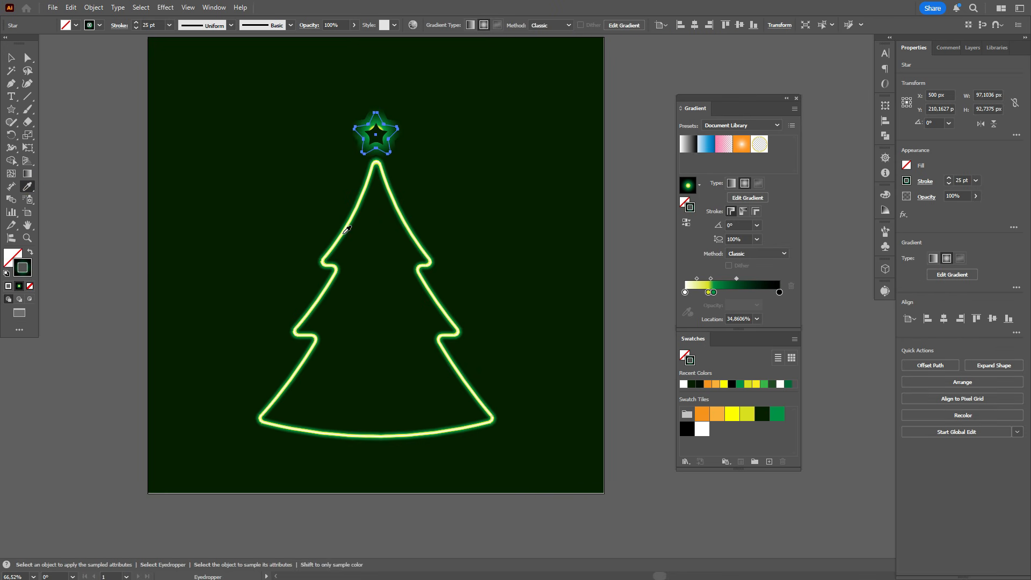
click(759, 213)
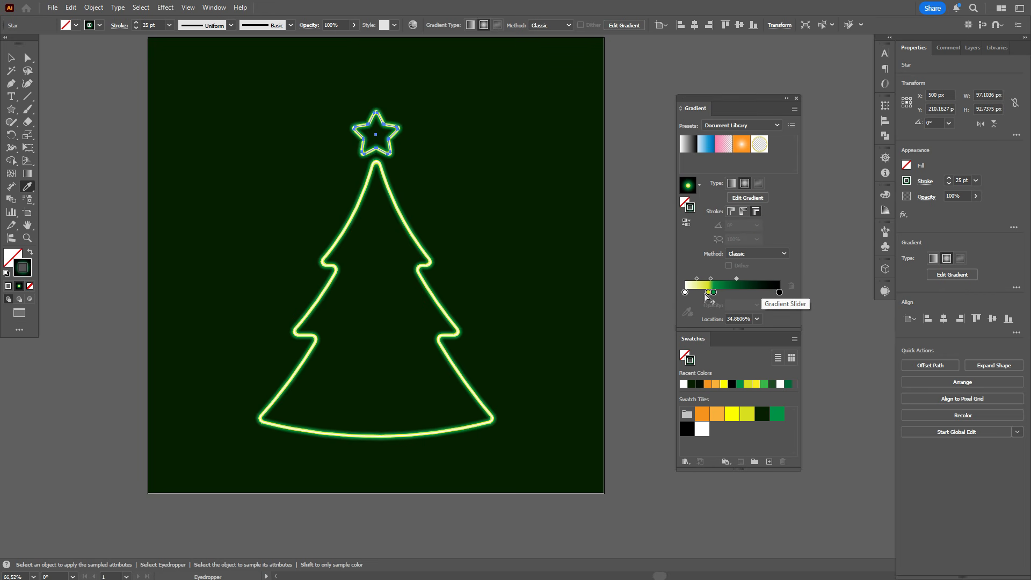
Recolour the star's gradient stops, replacing the yellow-green with bright yellow and the green with light orange (R=251 G=176 B=59)
drag(728, 414, 709, 293)
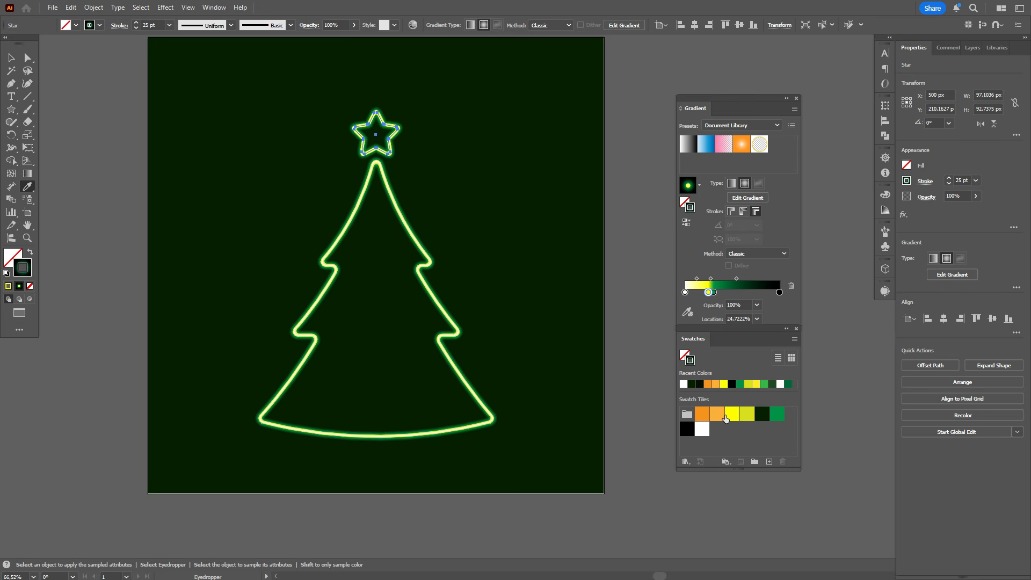
drag(719, 417, 728, 295)
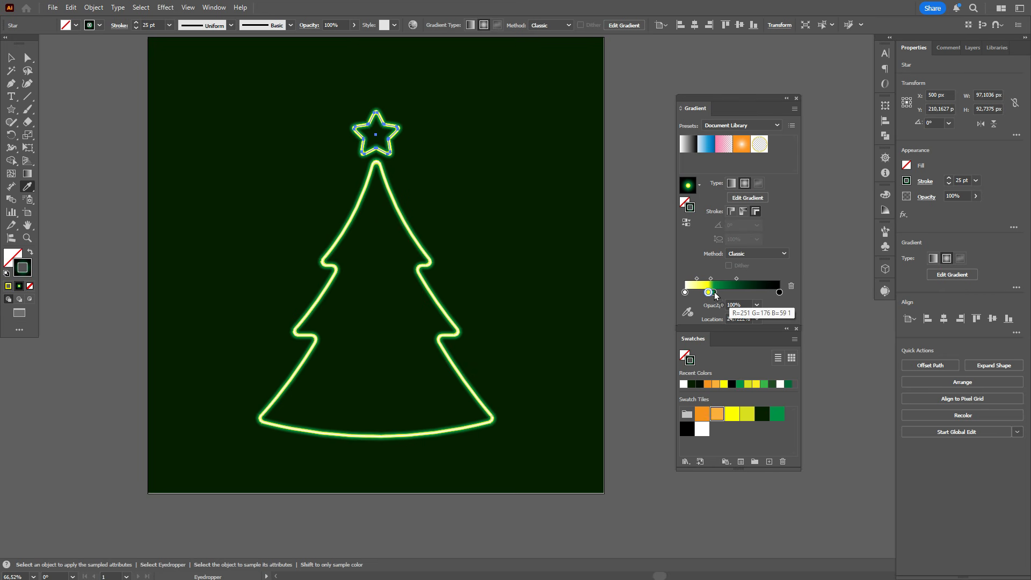
drag(715, 295, 716, 294)
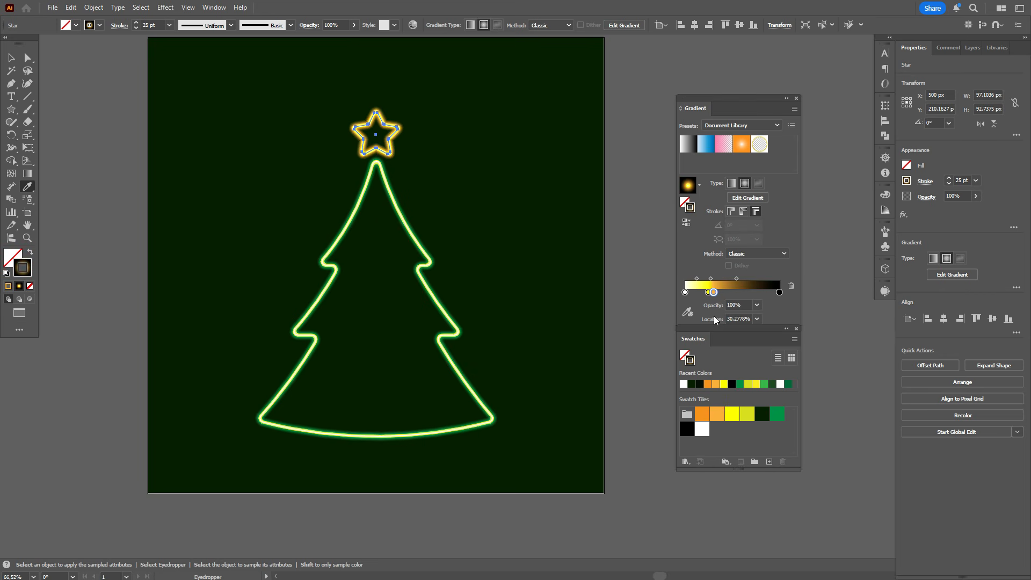
click(11, 57)
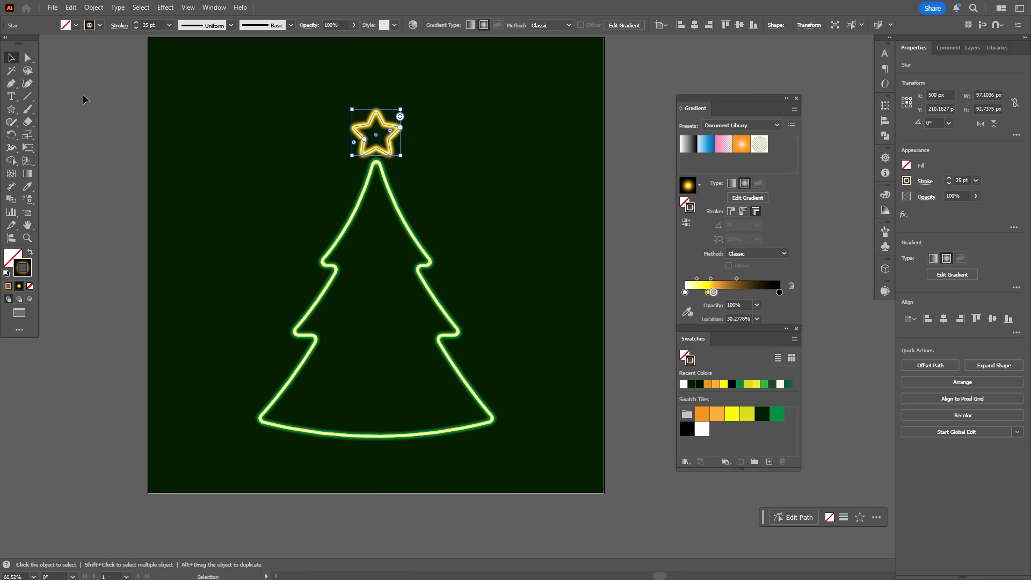
click(571, 261)
scroll(631, 270, up, 1)
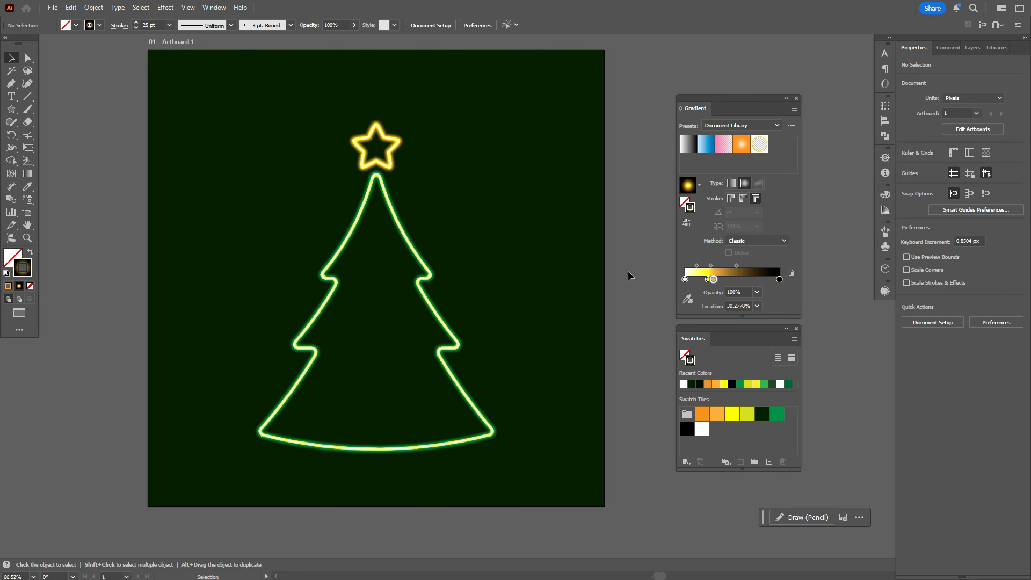
Duplicate the tree outline with a slight offset down and to the right
click(427, 275)
key(a)
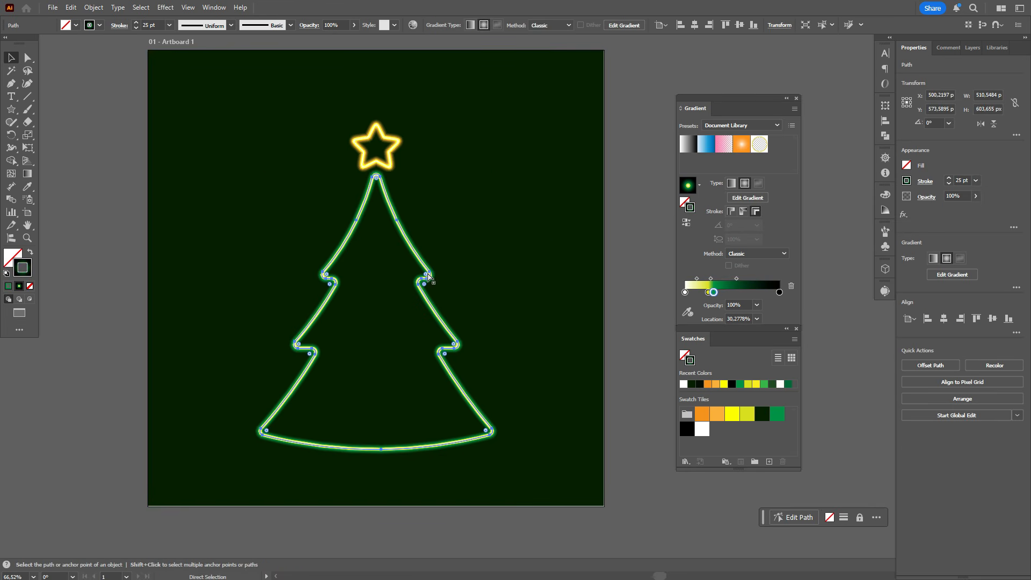
key(v)
drag(427, 275, 434, 279)
Send the tree copy and the dark green background to the back, behind the original tree
key(ctrl+a)
right_click(525, 279)
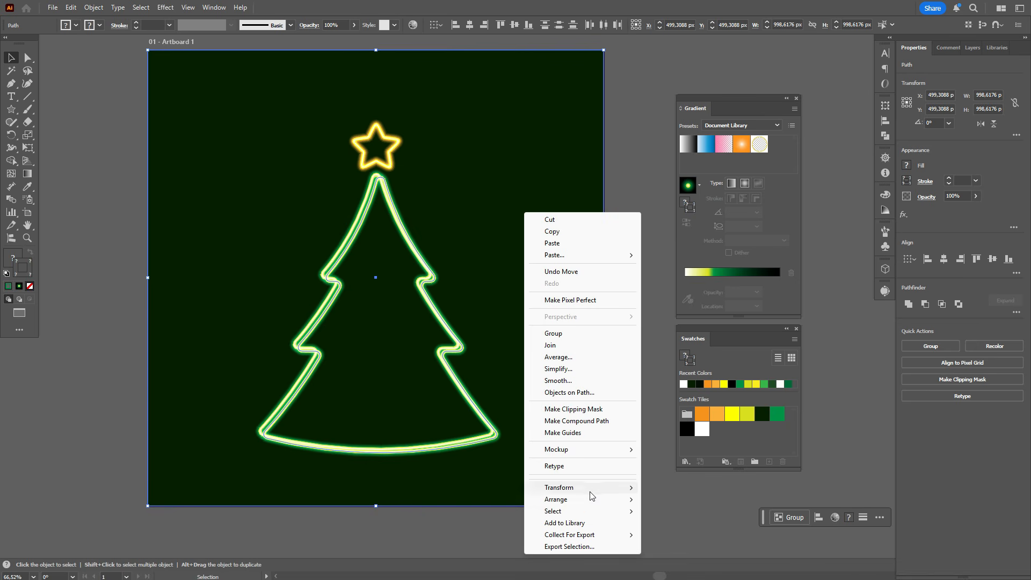
mouse_move(594, 500)
click(723, 536)
click(472, 437)
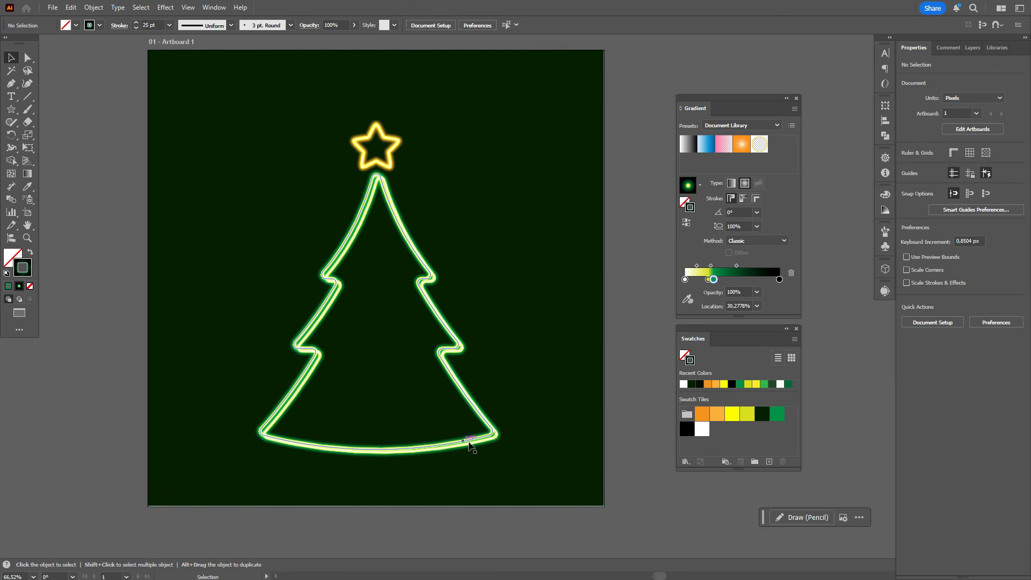
Offset the two tree outlines further apart and give the rear copy's stroke the dark green swatch
click(495, 434)
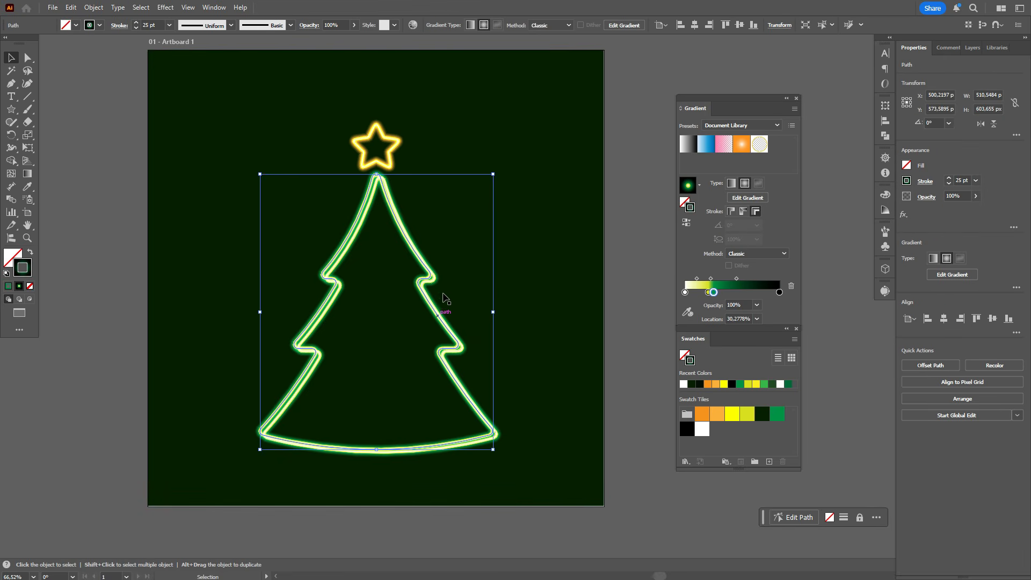
drag(435, 286, 437, 280)
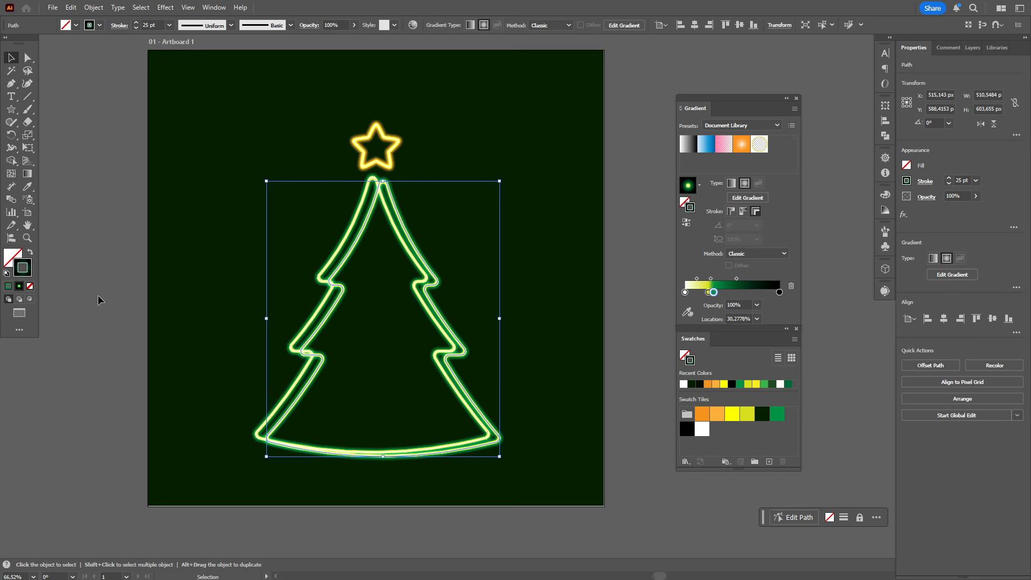
click(763, 414)
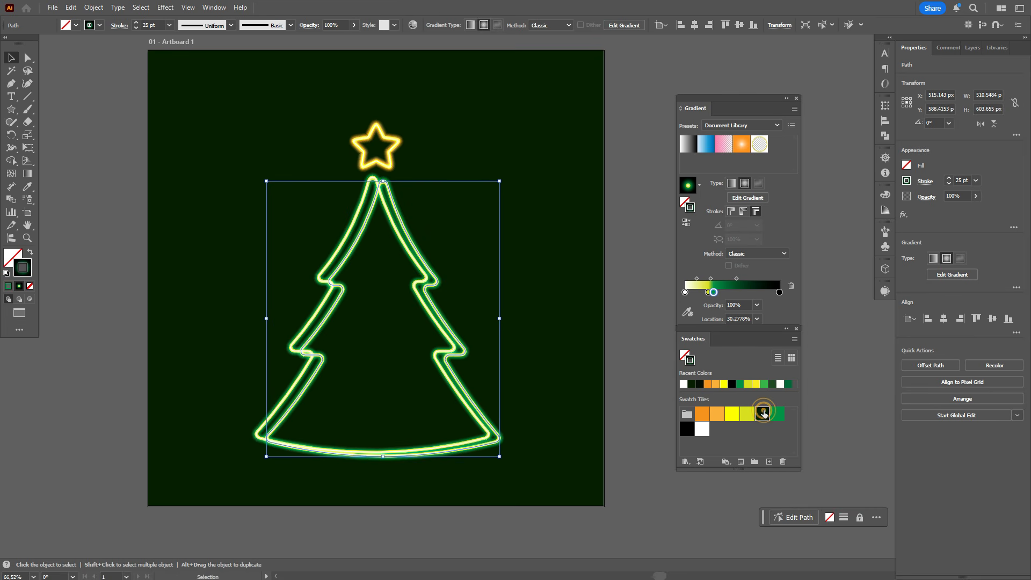
Set the rear tree copy's blending mode to Multiply and its stroke weight to 10 pt
click(937, 199)
click(841, 216)
click(845, 256)
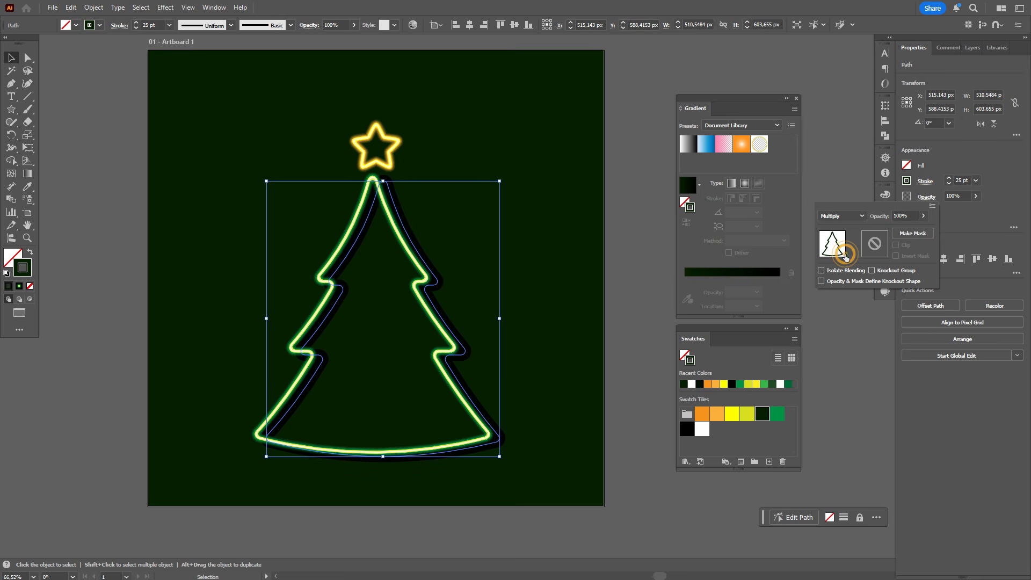
click(968, 179)
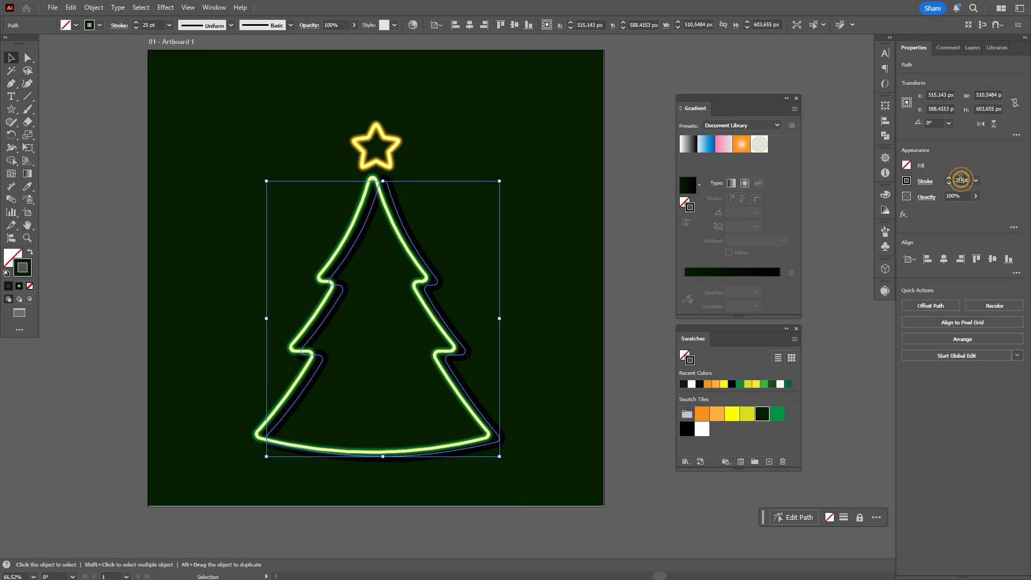
double_click(958, 180)
text(1)
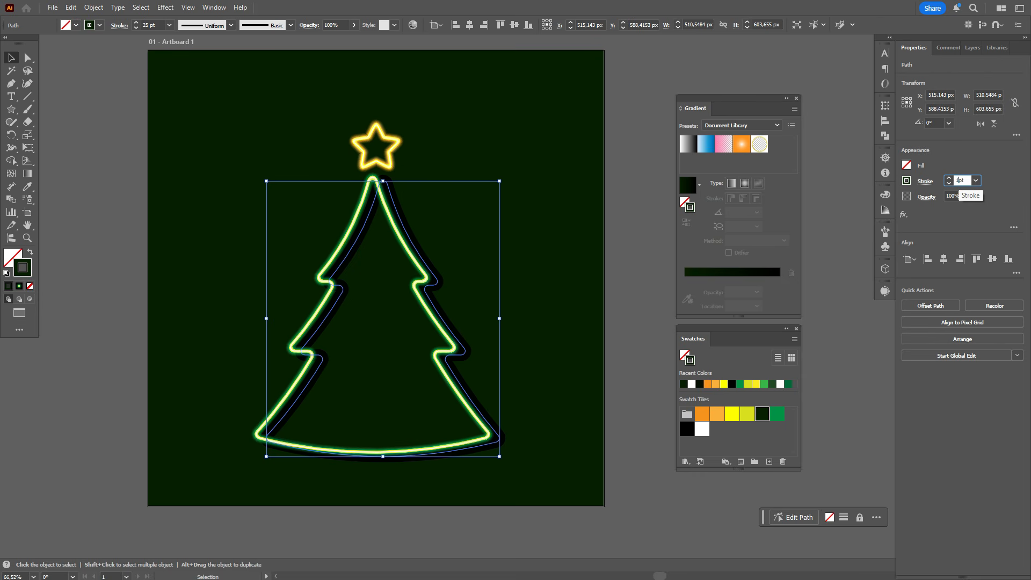
text(0)
key(Return)
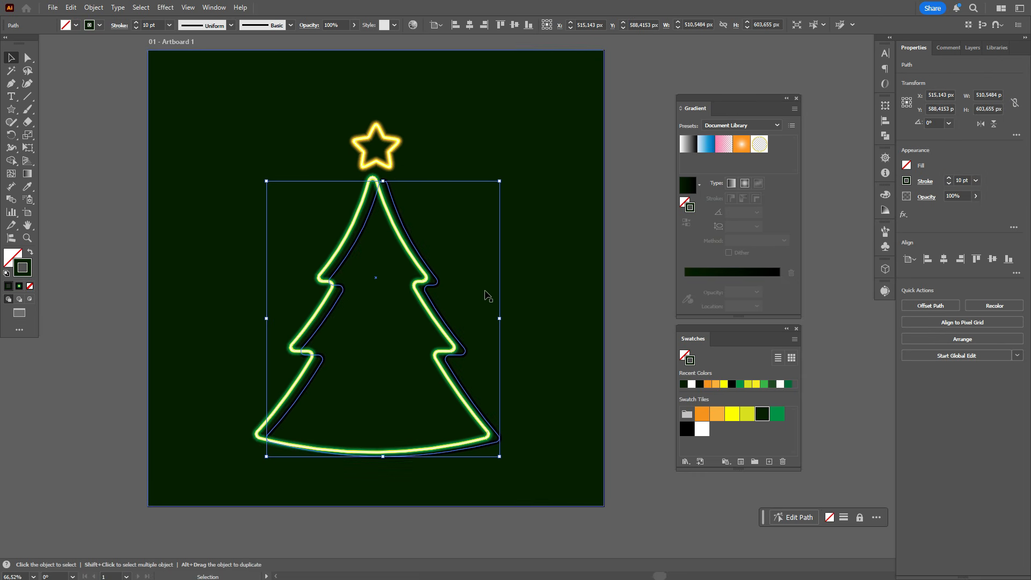
Move the dark tree copy slightly closer to the neon tree and set its opacity to 30%
drag(438, 286, 436, 286)
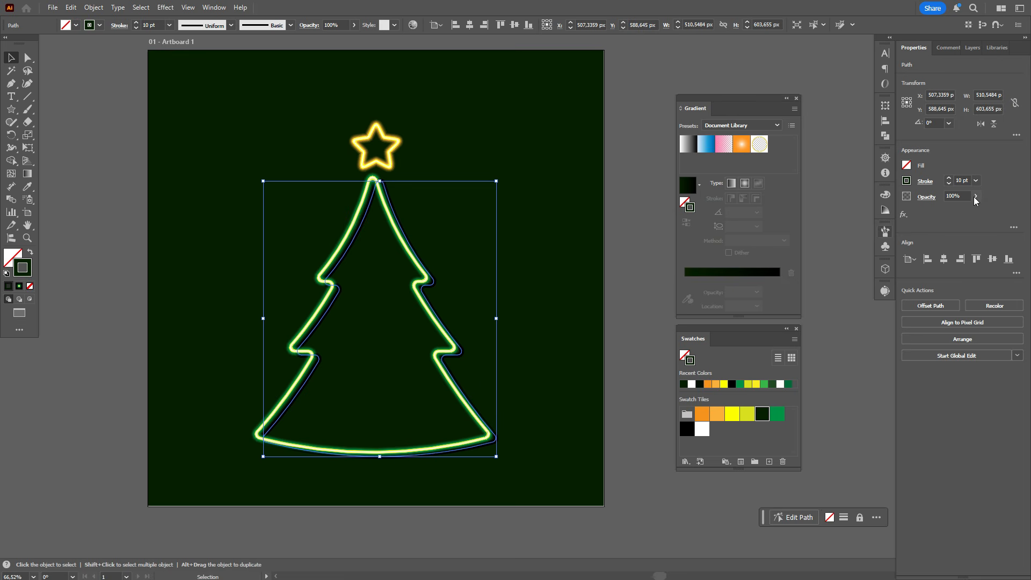
click(956, 196)
text(50)
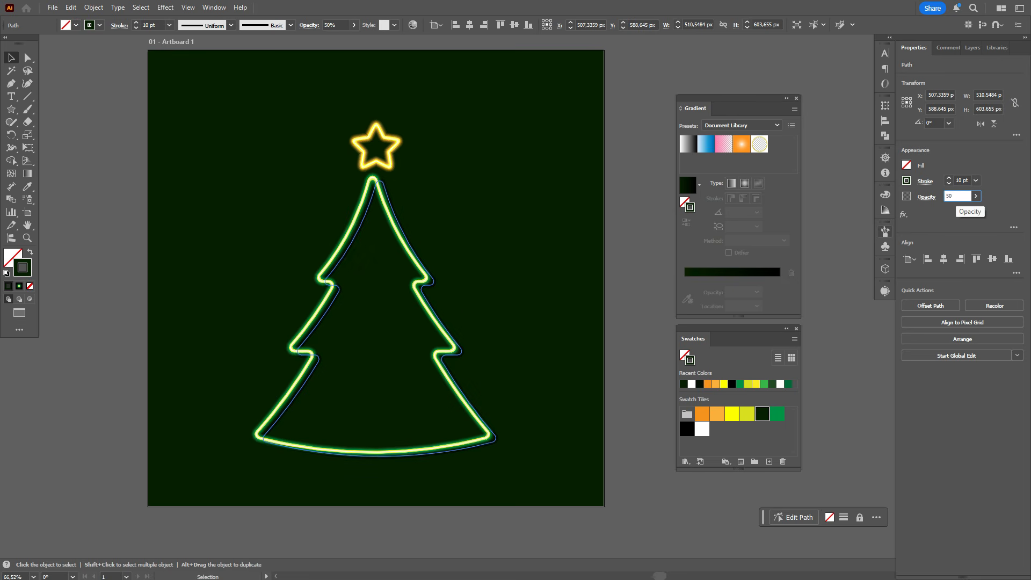
key(BackSpace)
text(30)
key(Return)
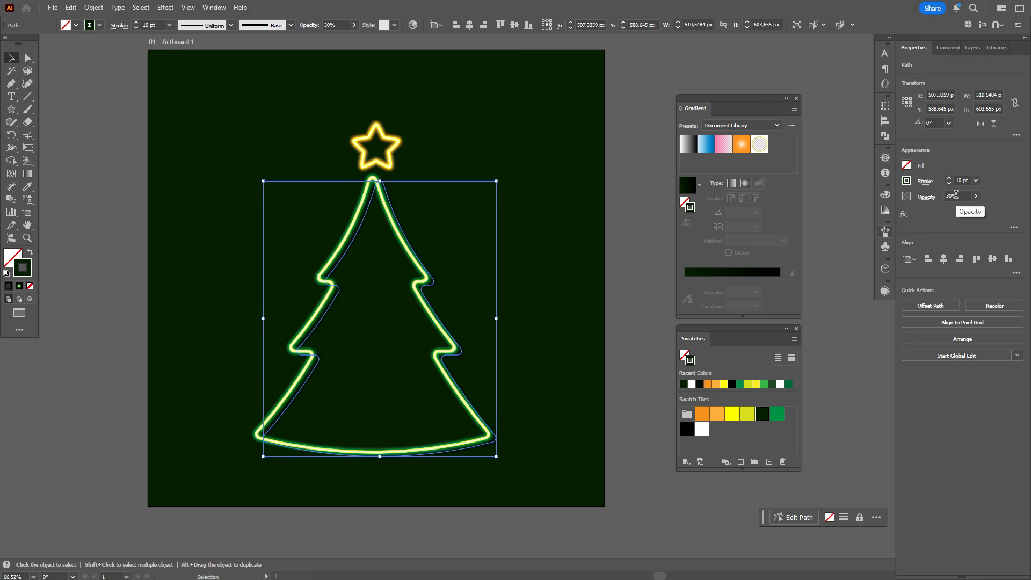
click(653, 272)
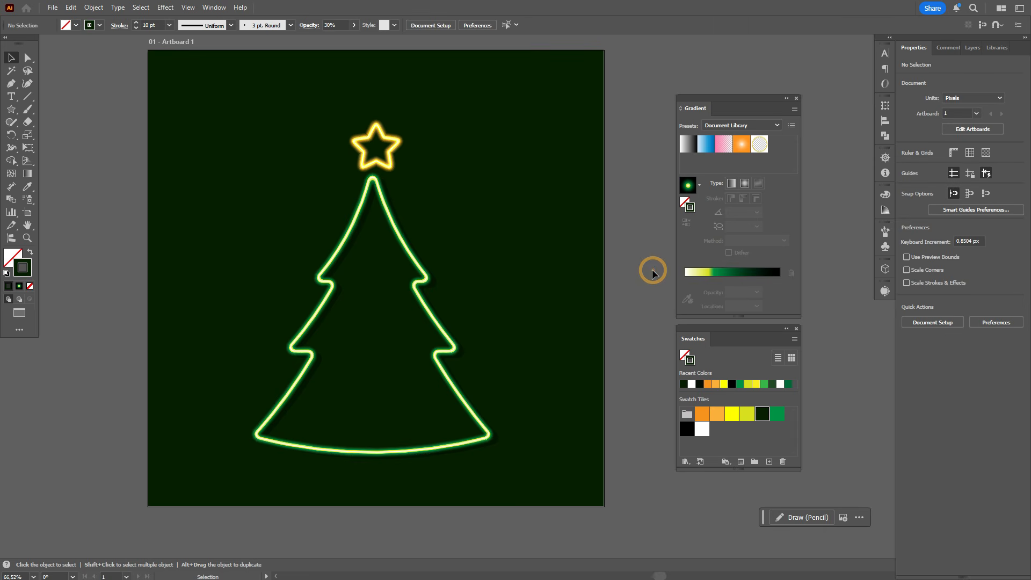
Duplicate the star with a slight offset down and to the right
key(a)
click(390, 157)
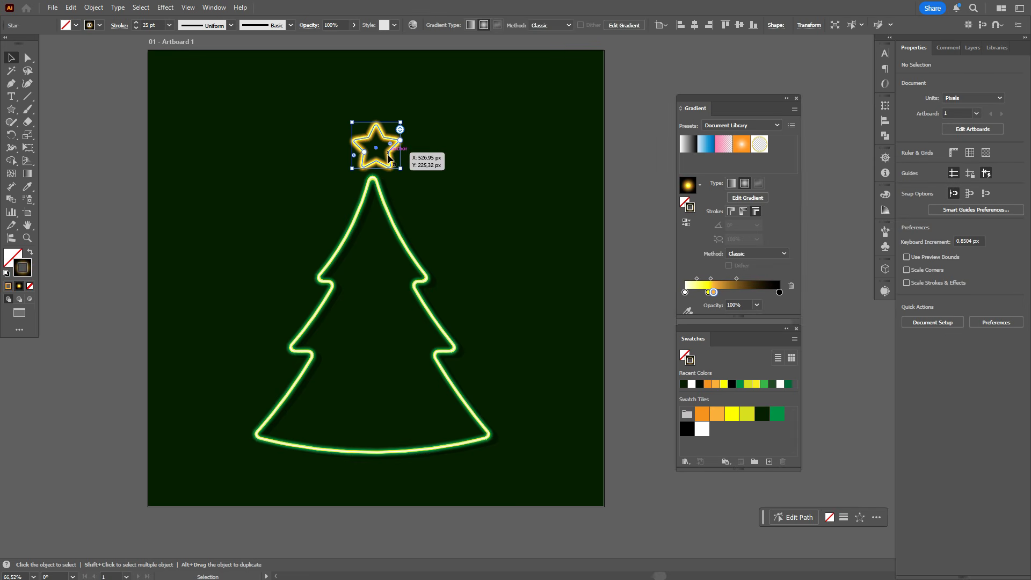
key(v)
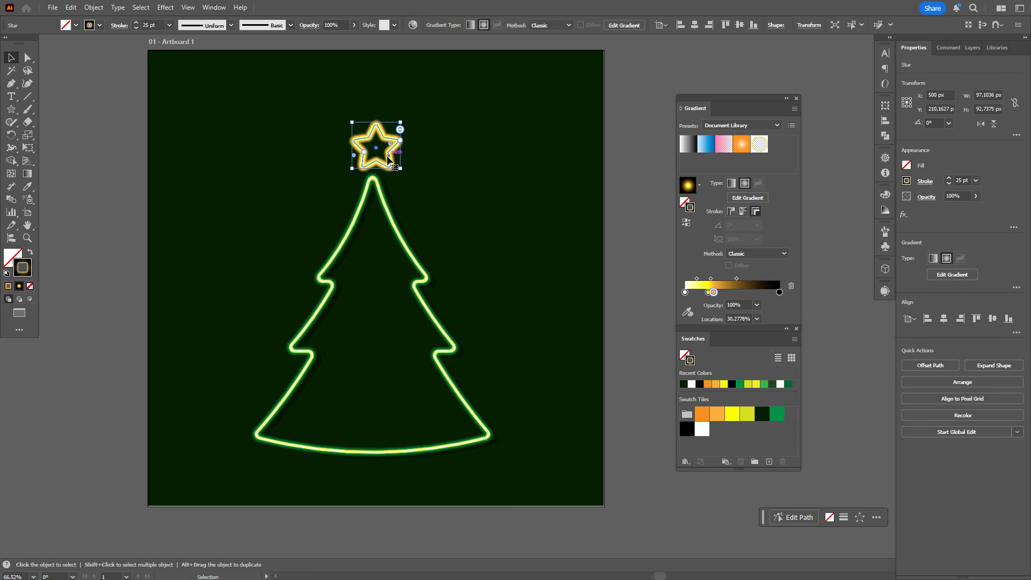
drag(388, 156, 394, 164)
Send the star copy and the dark green background to the back, behind the original star
click(468, 170)
right_click(476, 174)
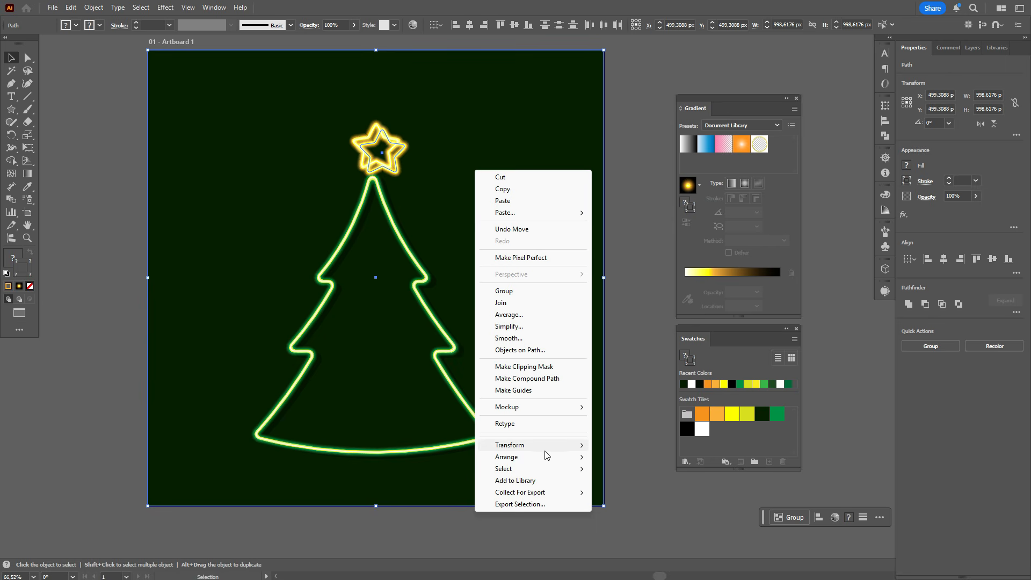
mouse_move(545, 462)
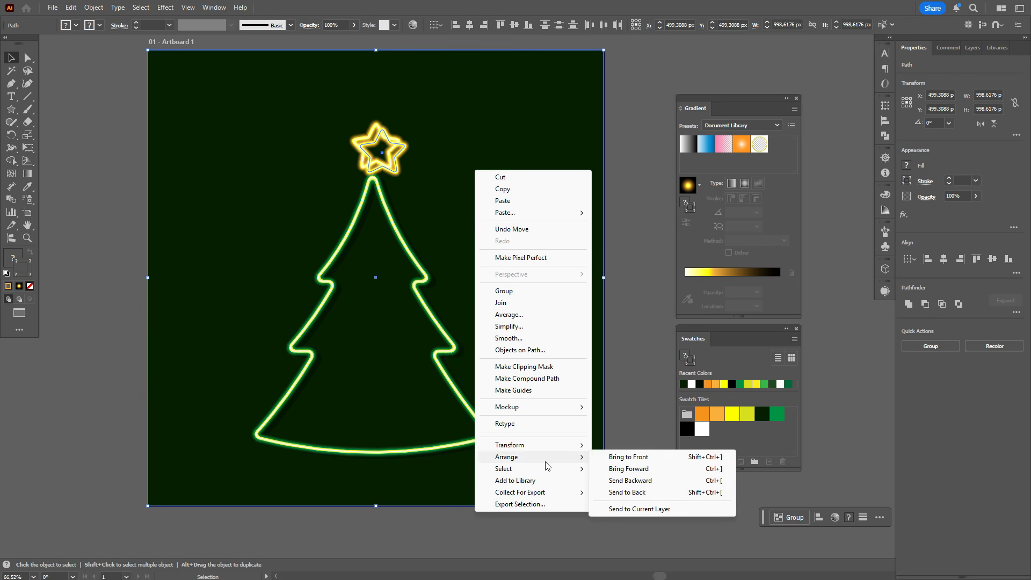
click(634, 492)
click(628, 336)
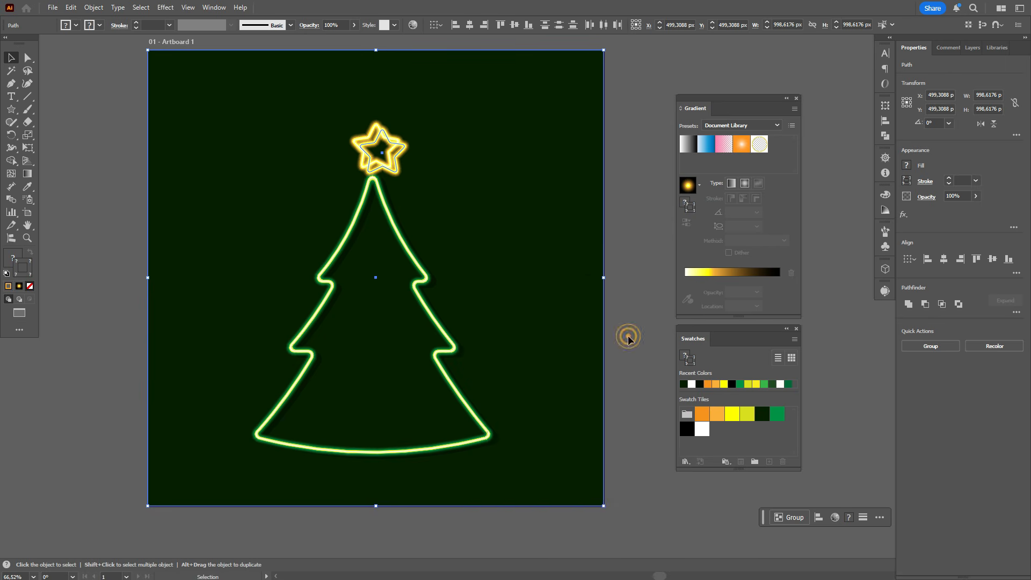
Give the star copy's stroke the dark green swatch and a weight of 10 pt
click(402, 151)
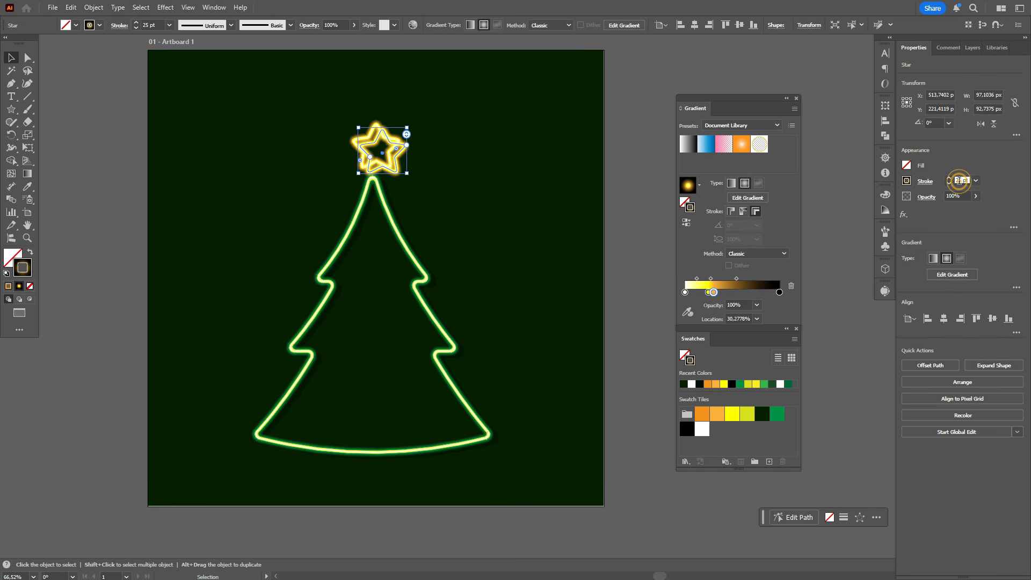
click(950, 196)
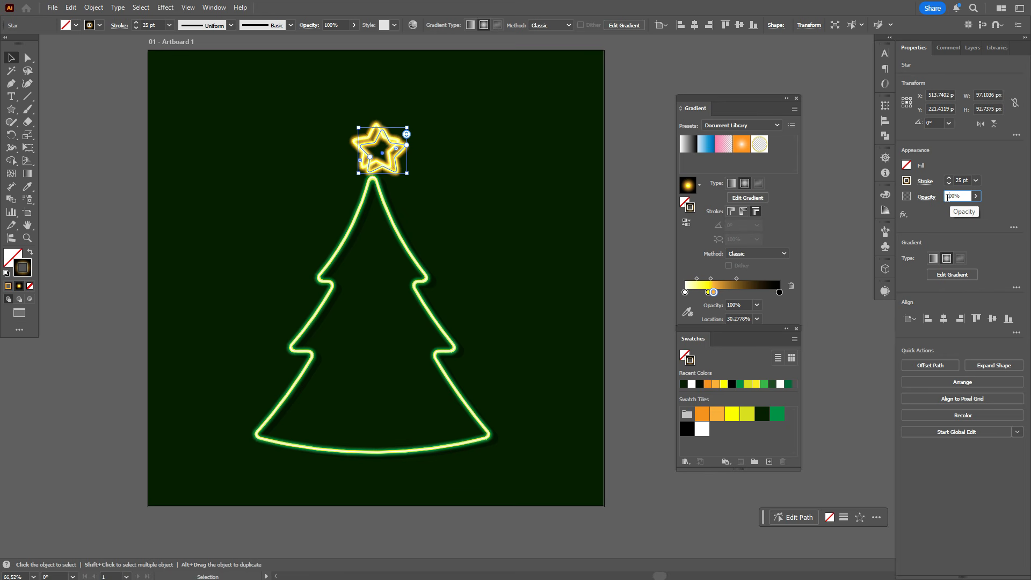
click(762, 416)
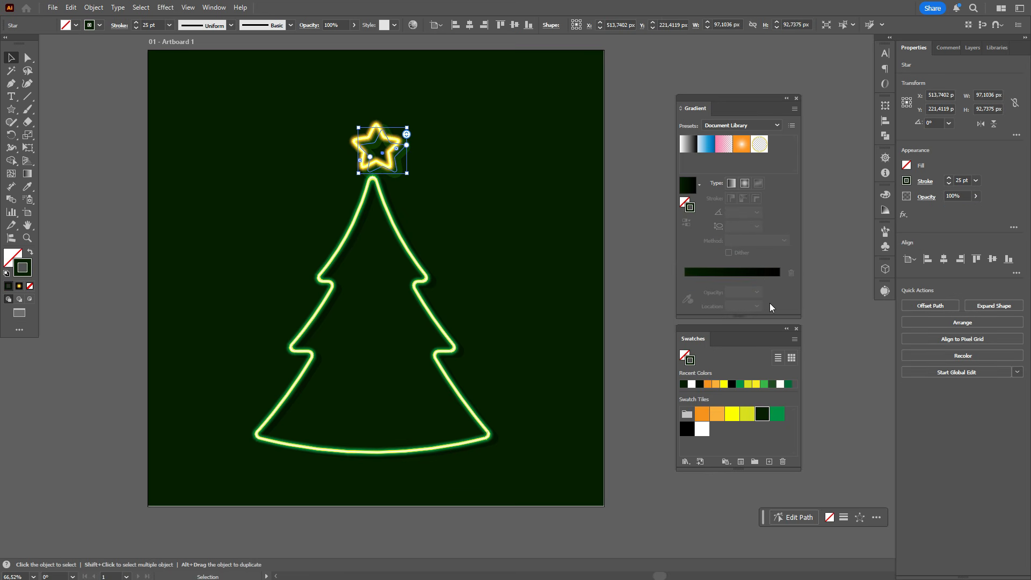
click(958, 180)
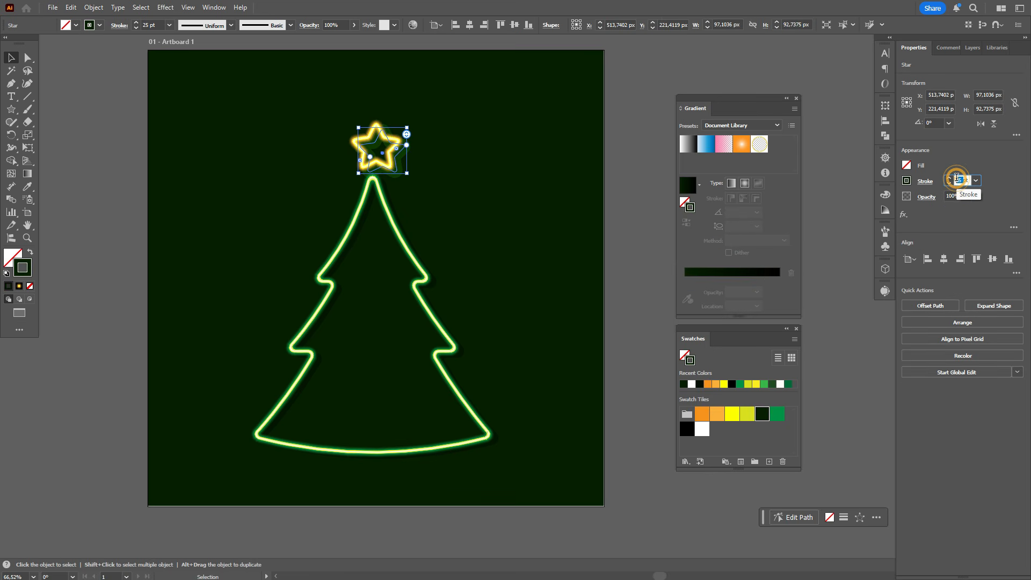
text(10)
key(Return)
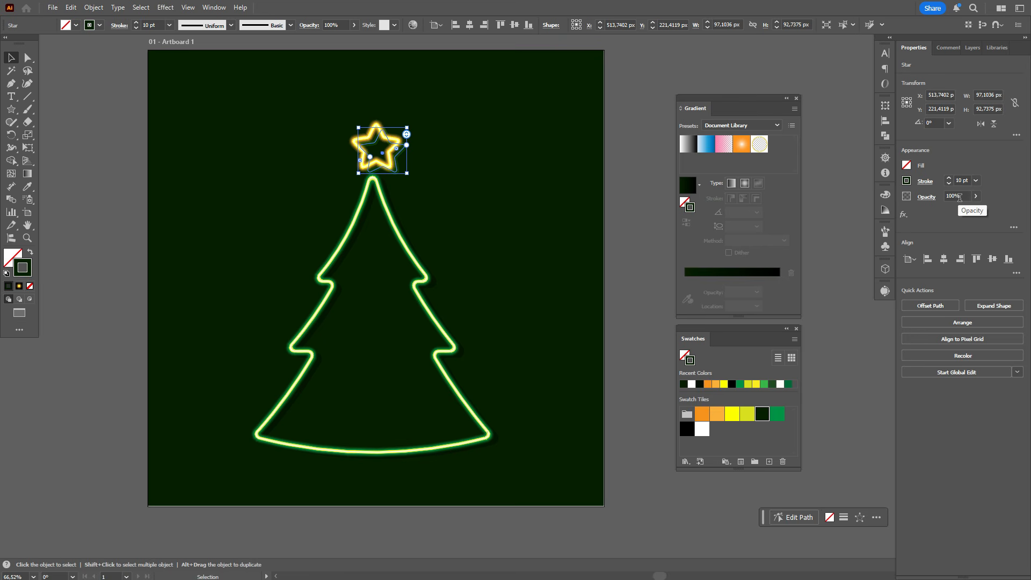
Set the star copy's opacity to 30% and its blending mode to Multiply
click(957, 196)
text(30)
key(Return)
click(926, 197)
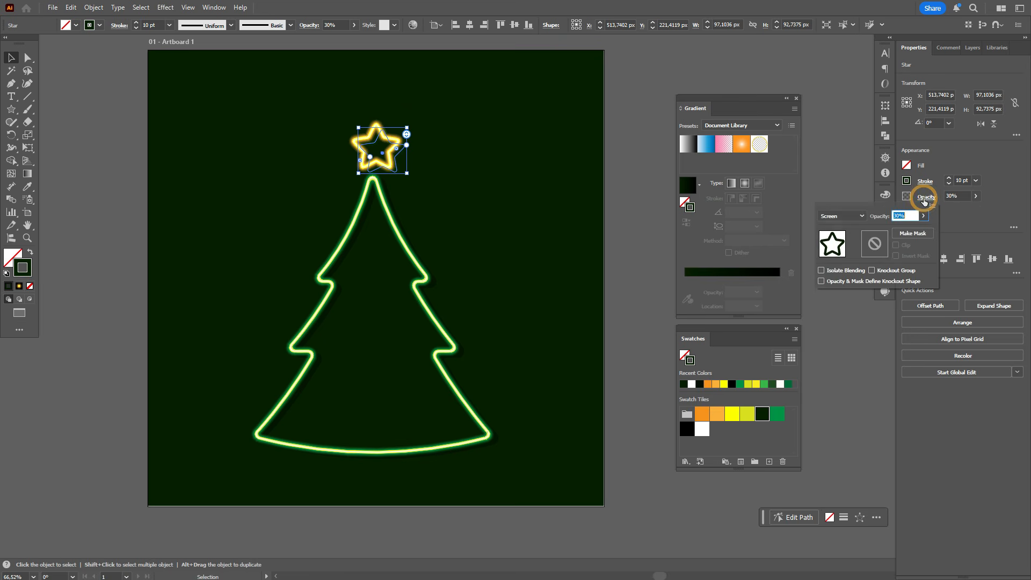
click(855, 217)
click(843, 254)
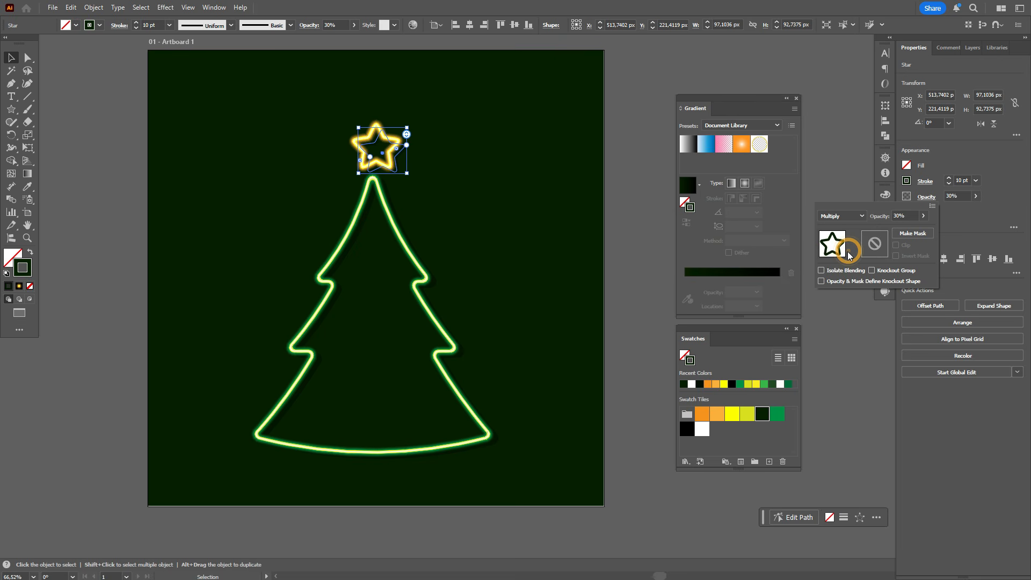
click(631, 217)
click(630, 216)
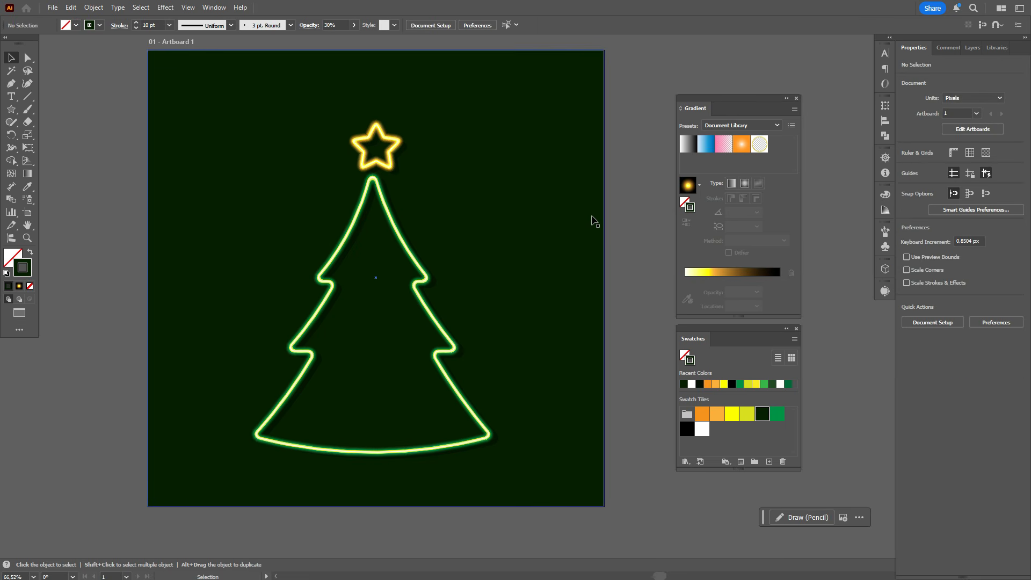
Nudge the star's dark shadow copy slightly left and up, closer to the glowing star
click(432, 279)
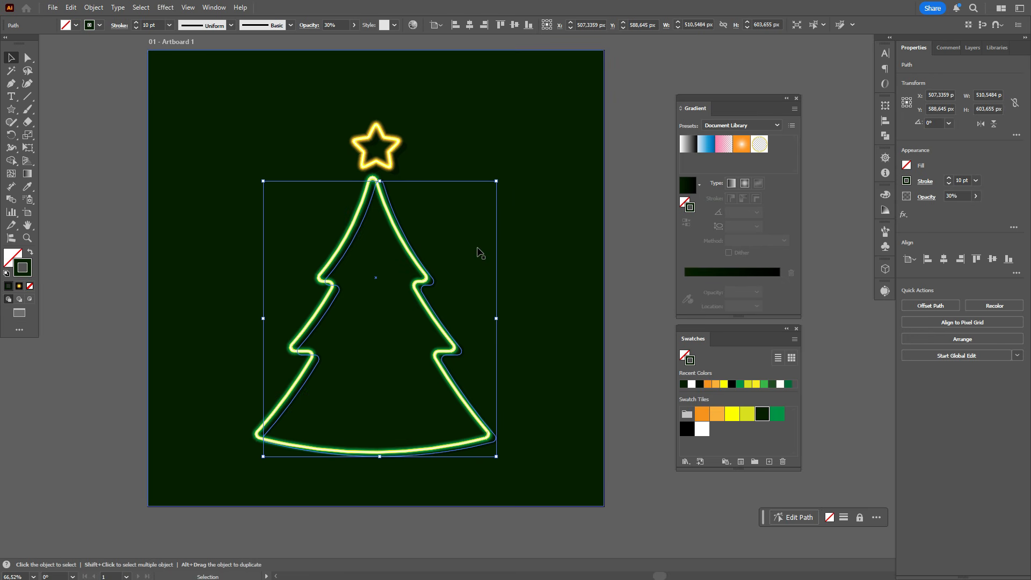
click(404, 153)
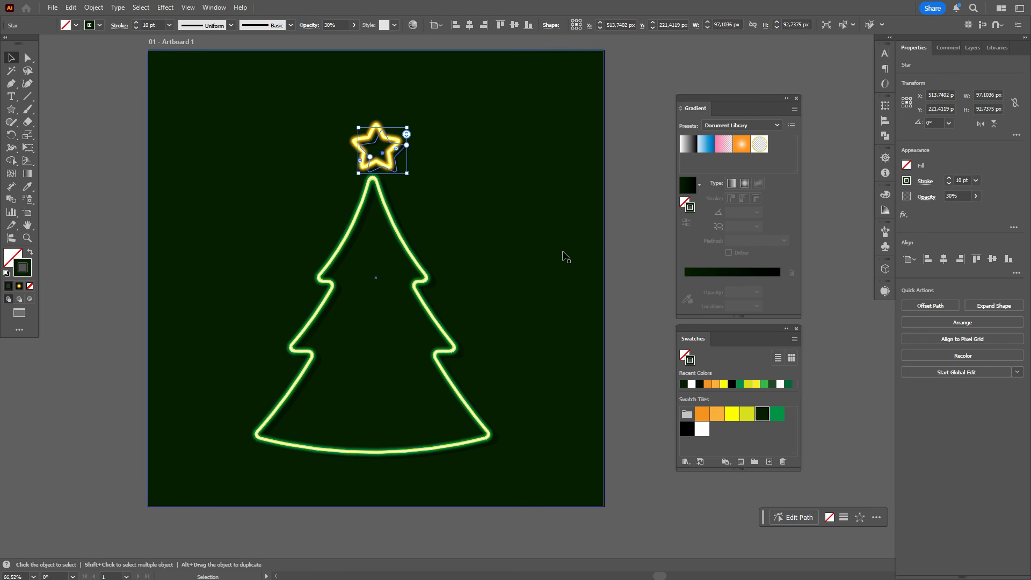
key(Left)
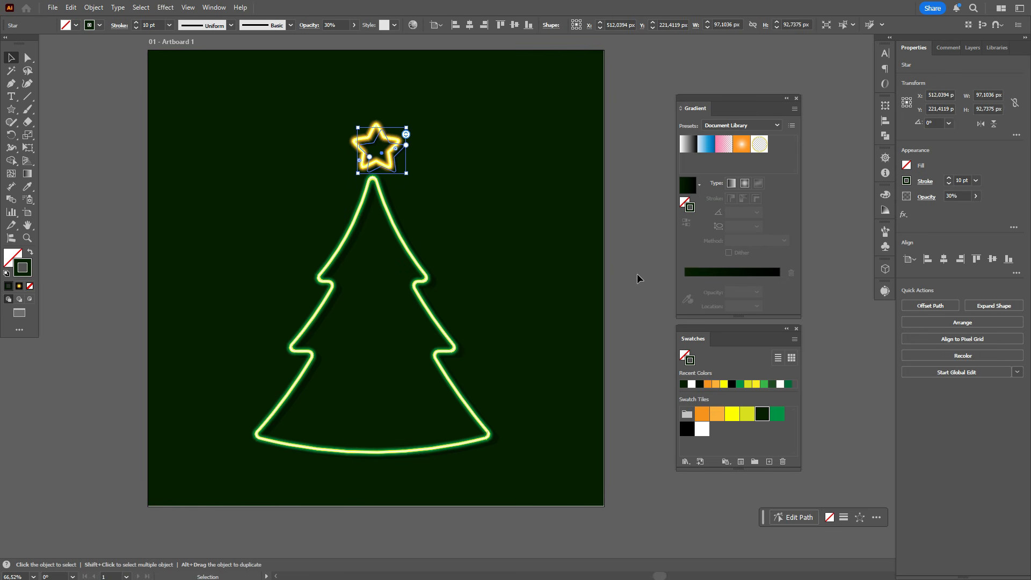
key(Up)
click(625, 264)
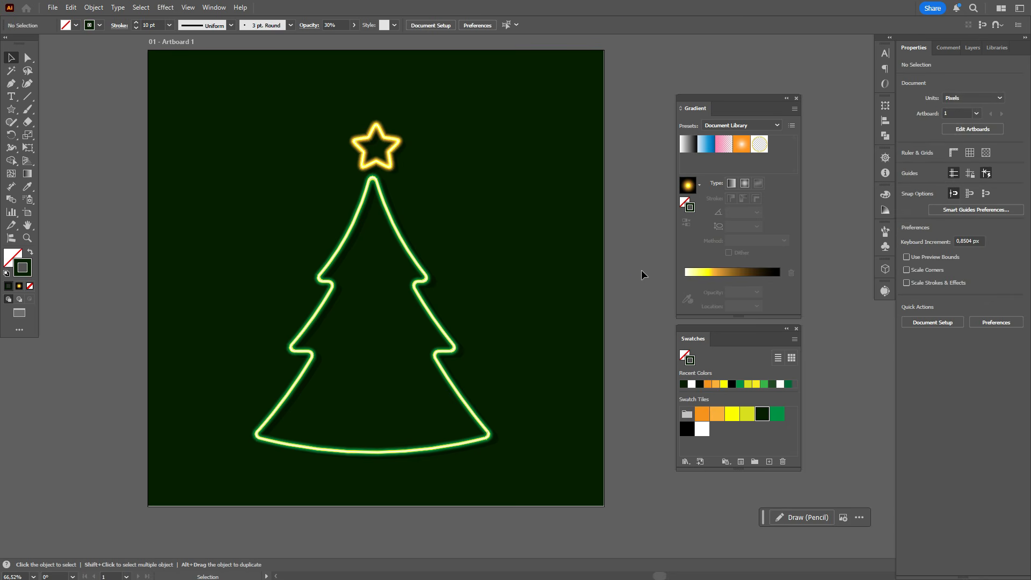
Select the star together with its shadow copy and nudge both left and slightly up to centre them over the treetop
scroll(642, 270, up, 1)
drag(346, 56, 386, 176)
shift+click(448, 170)
key(Left)
key(Left)
key(Left)
key(Left)
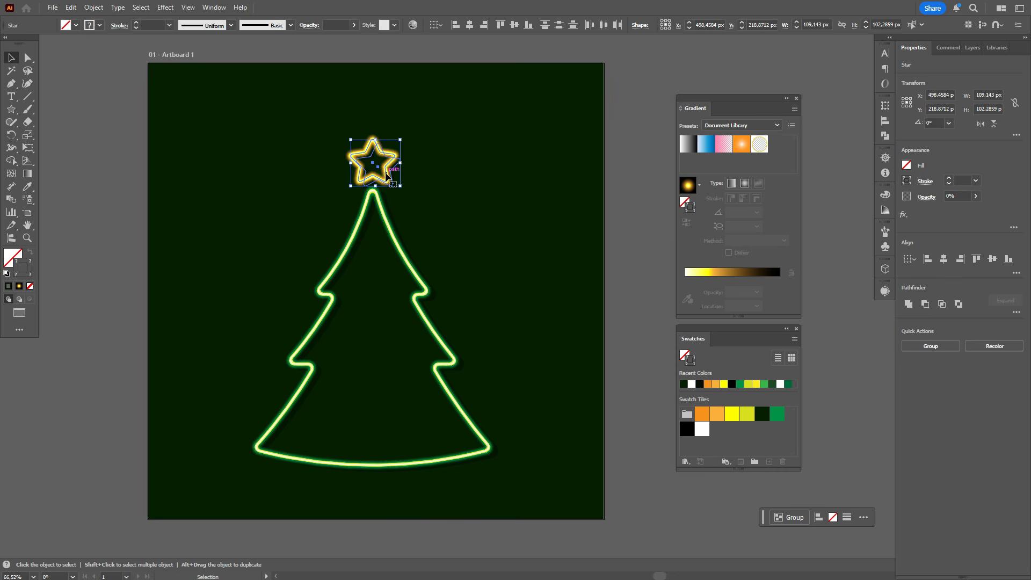
key(Up)
key(Right)
key(Up)
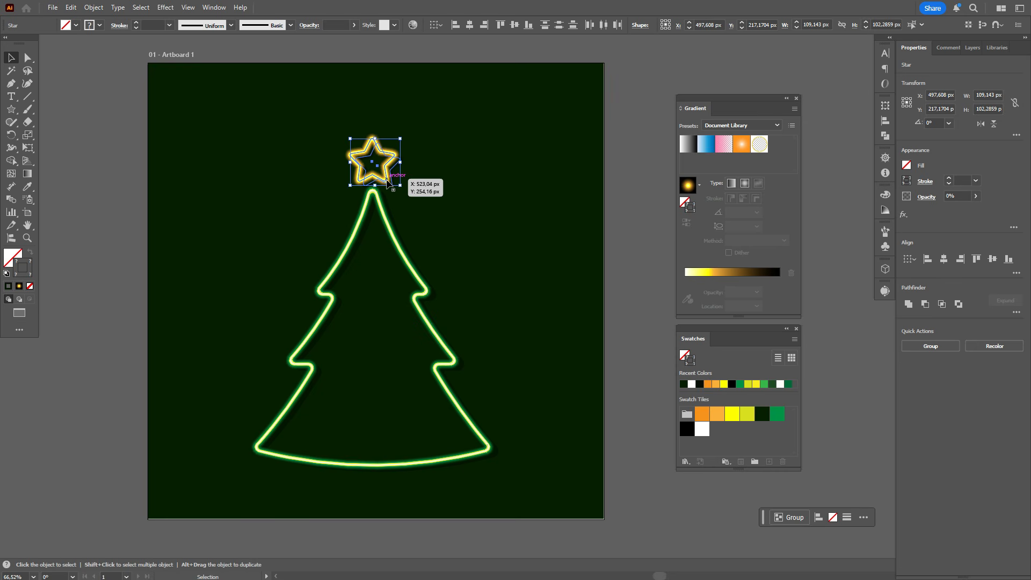
click(610, 200)
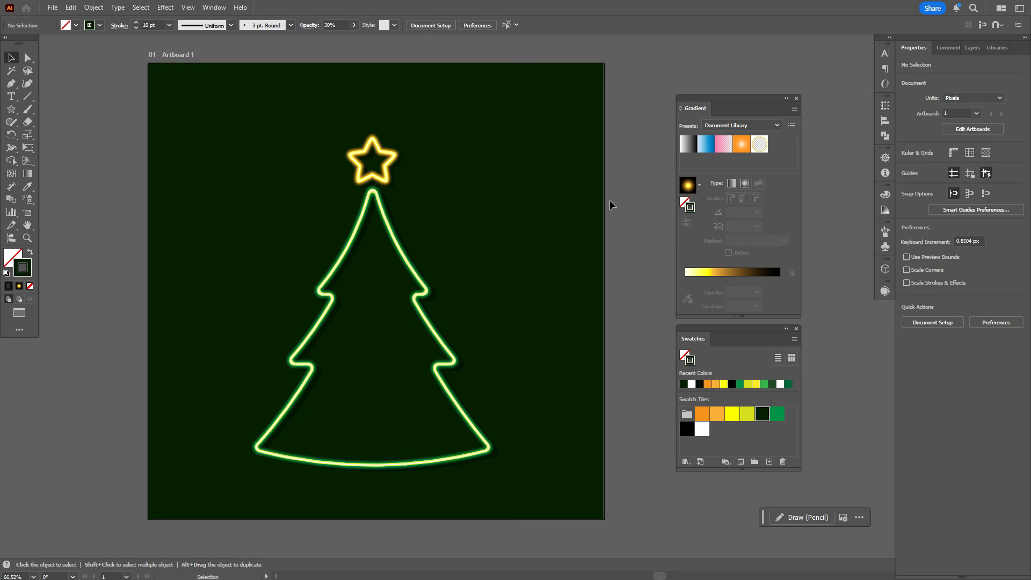
Fill the background rectangle with a radial gradient running from orange (f7931e) in the centre to dark green at the edge
click(557, 264)
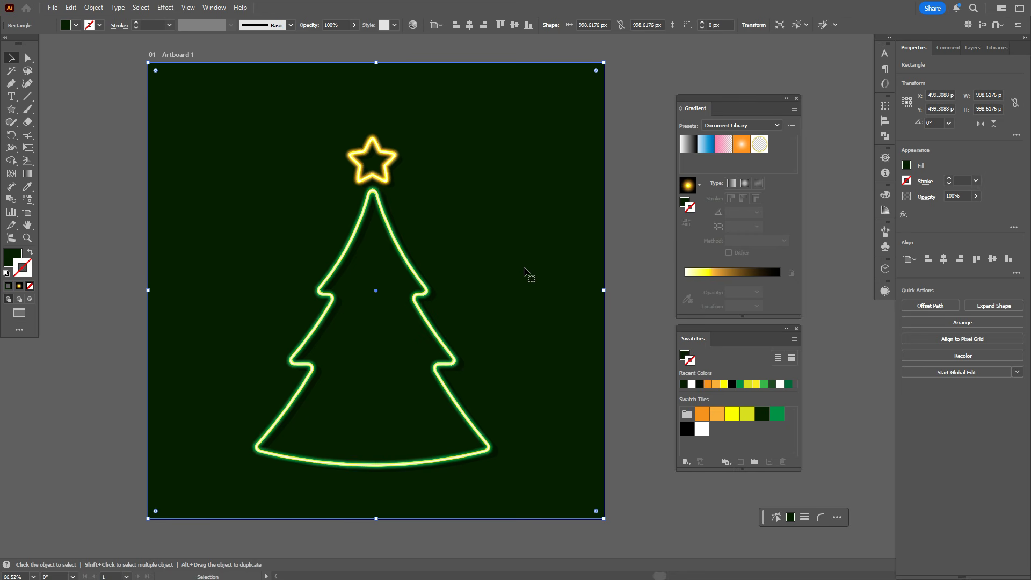
click(12, 257)
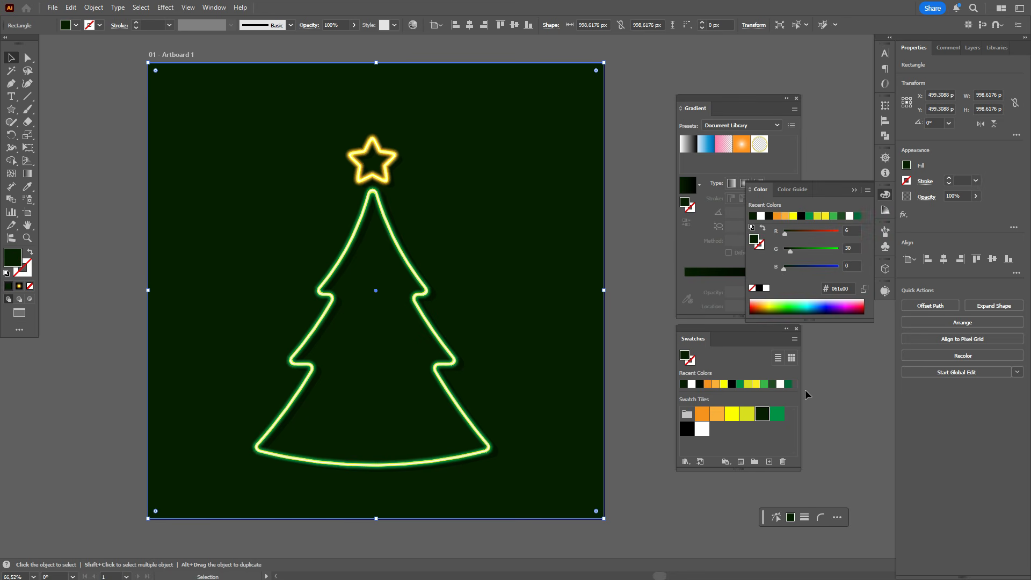
click(744, 187)
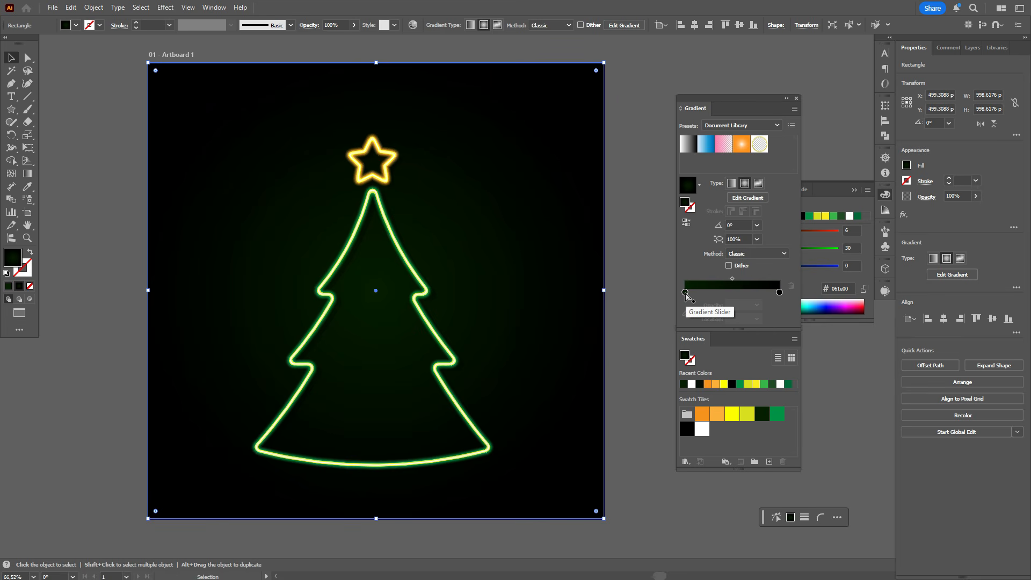
drag(763, 418, 779, 292)
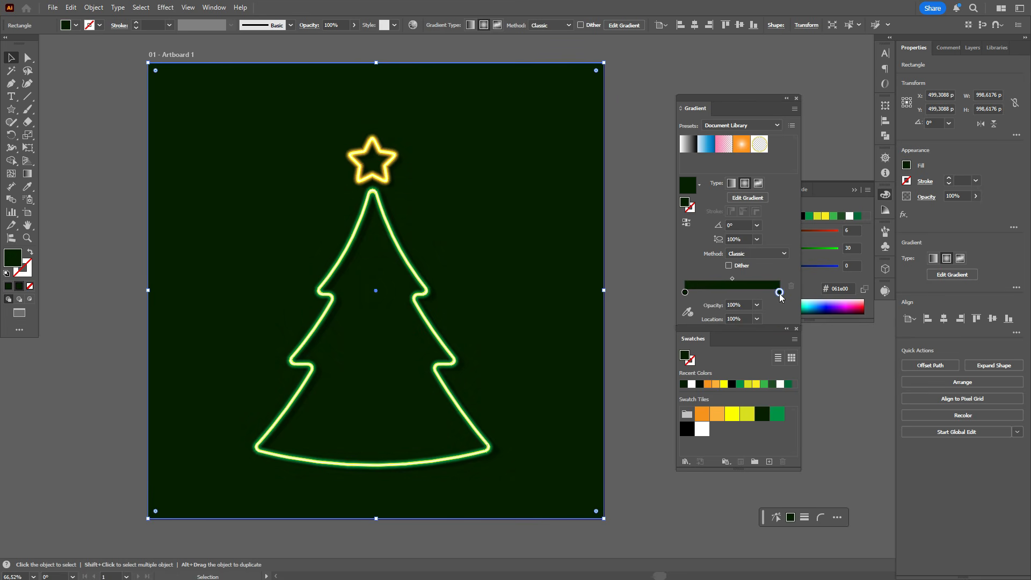
drag(703, 418, 685, 292)
Tighten the background gradient's orange glow, move its centre up to the treetop and shrink its radius
click(27, 174)
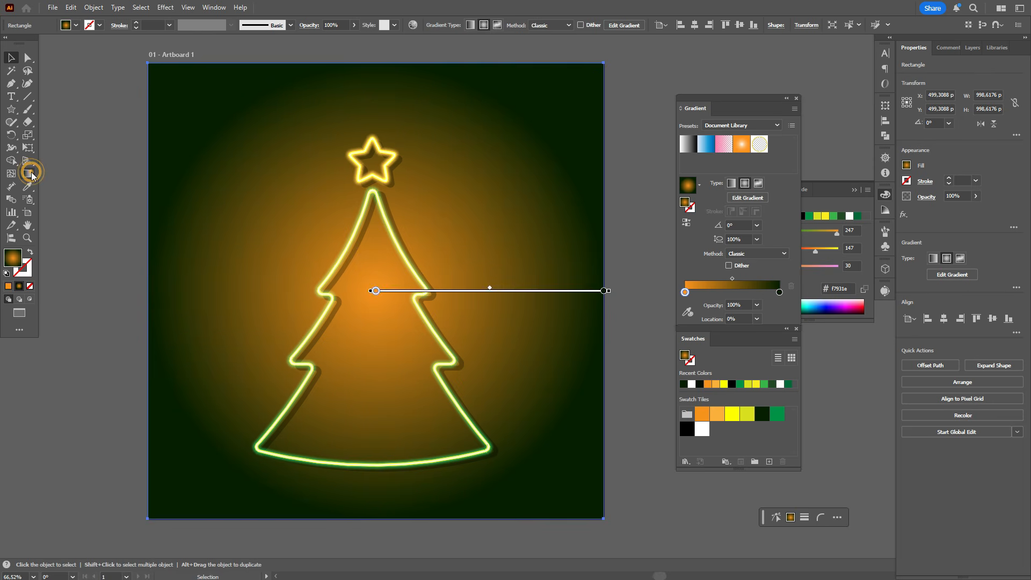
mouse_move(488, 291)
mouse_down()
mouse_move(416, 292)
mouse_move(449, 246)
mouse_move(448, 179)
mouse_move(448, 196)
mouse_up()
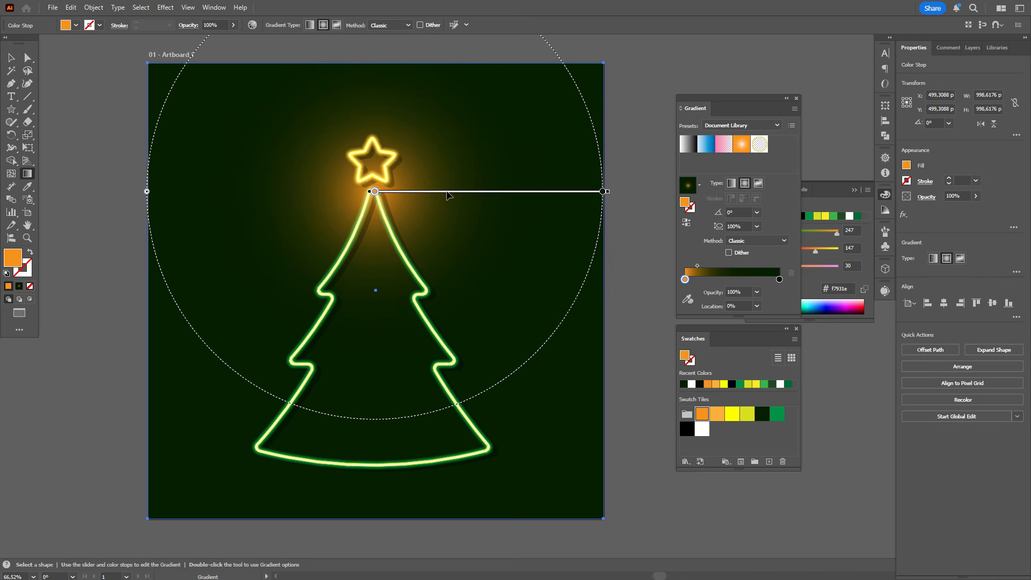
drag(150, 203, 233, 205)
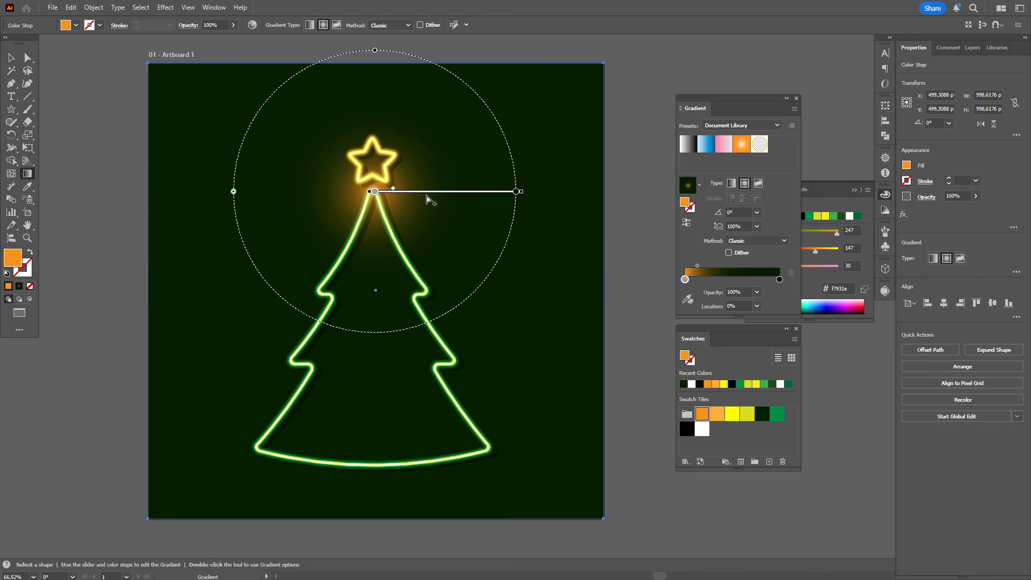
Try moving the background's orange glow away from the treetop to the tree's lower right edge
drag(427, 196, 428, 191)
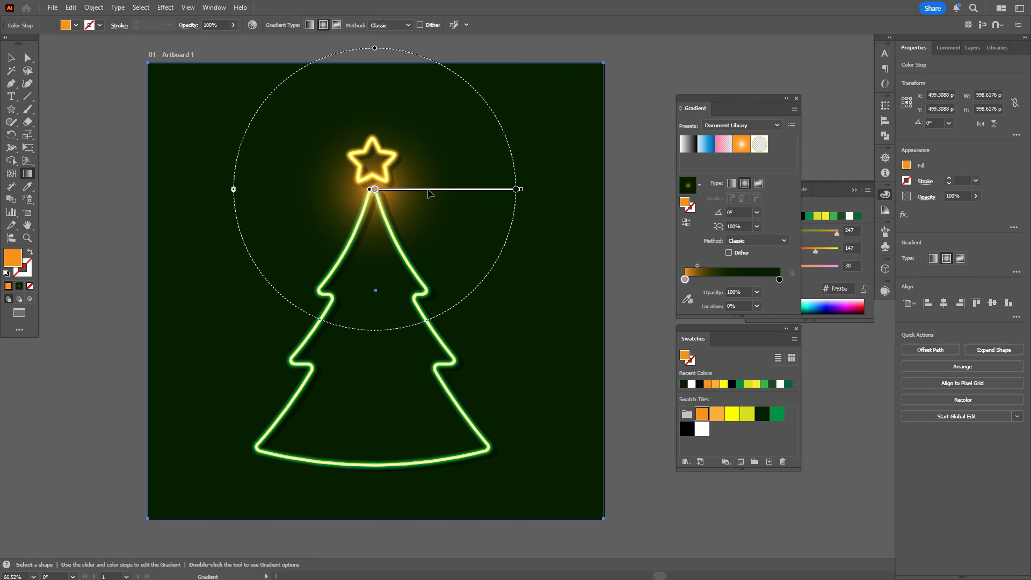
mouse_move(393, 193)
mouse_down()
mouse_move(437, 247)
mouse_move(488, 369)
mouse_up()
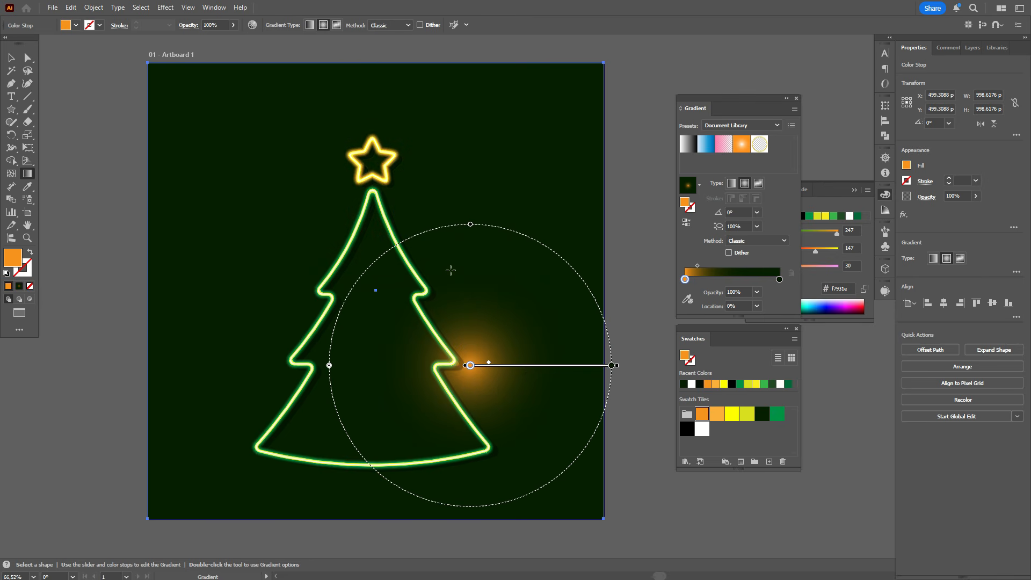
click(11, 57)
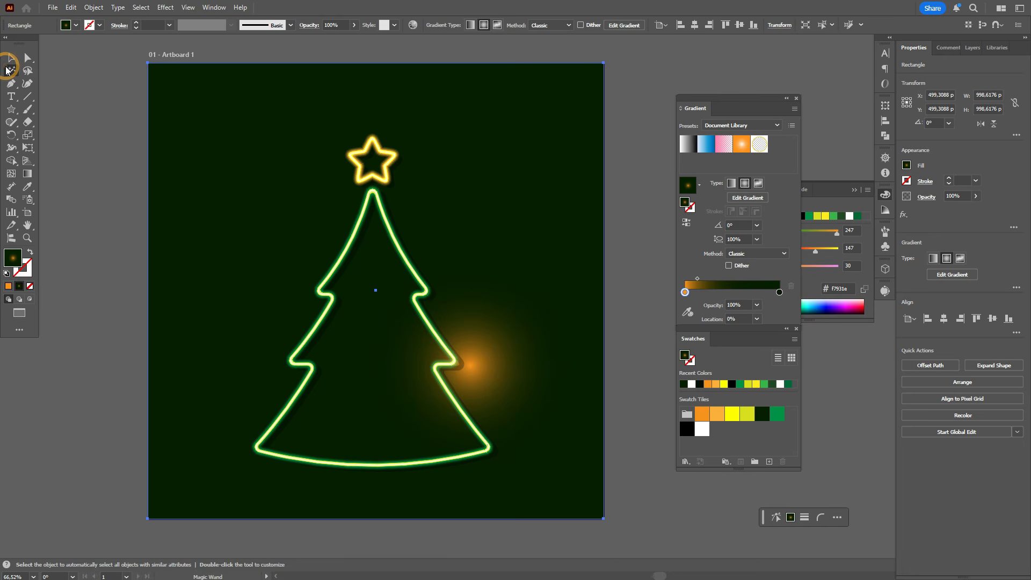
click(397, 161)
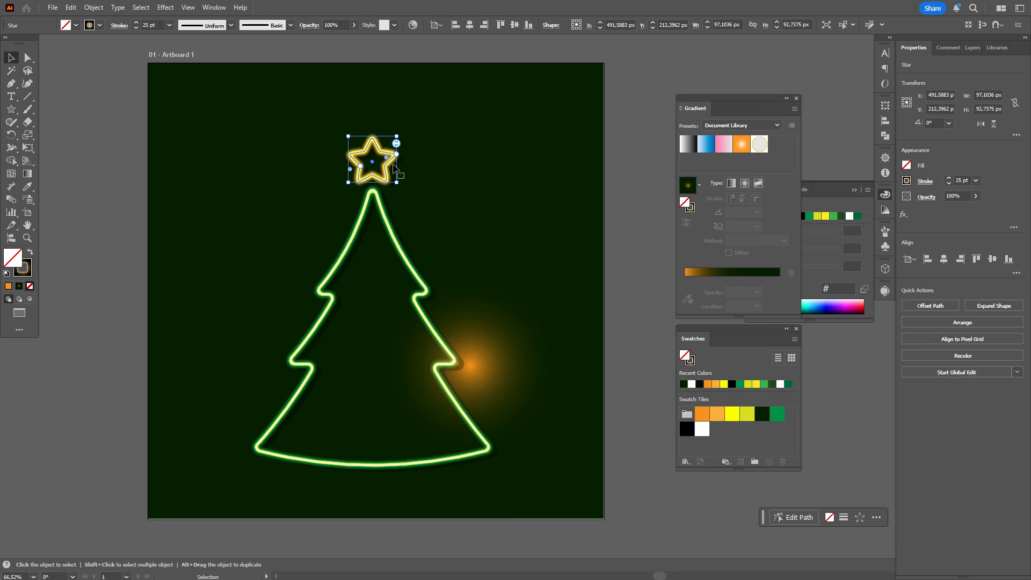
shift+click(422, 91)
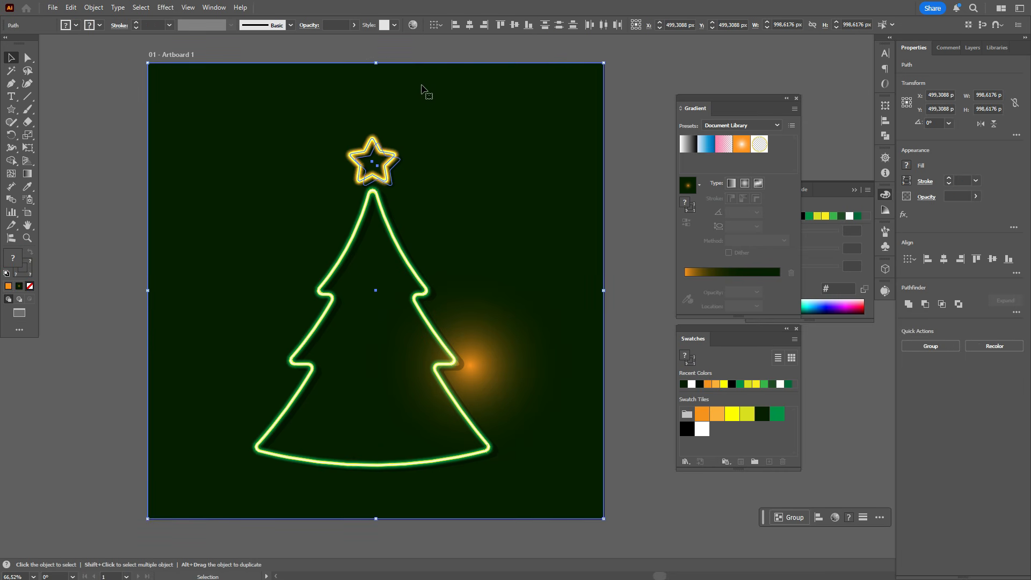
drag(439, 77, 443, 83)
shift+click(368, 149)
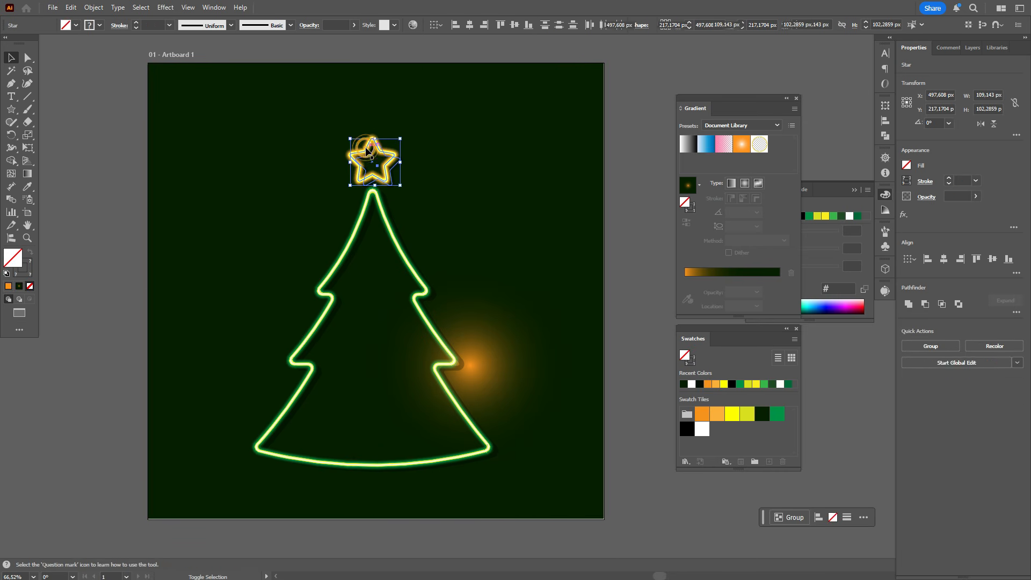
shift+click(367, 149)
key(ctrl+shift+a)
Move the background gradient's orange glow back up to the treetop, just beneath the star
click(516, 351)
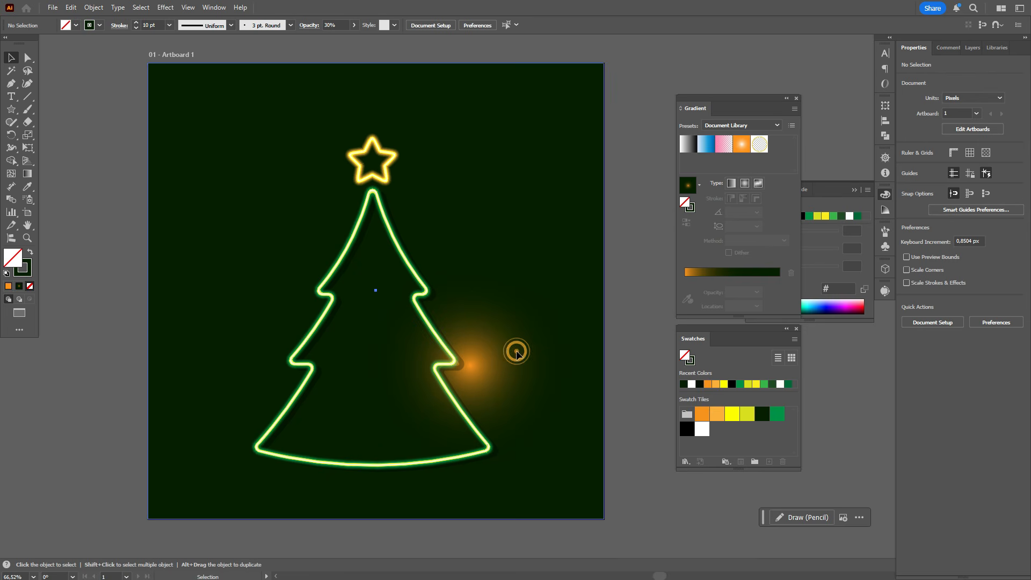
click(27, 172)
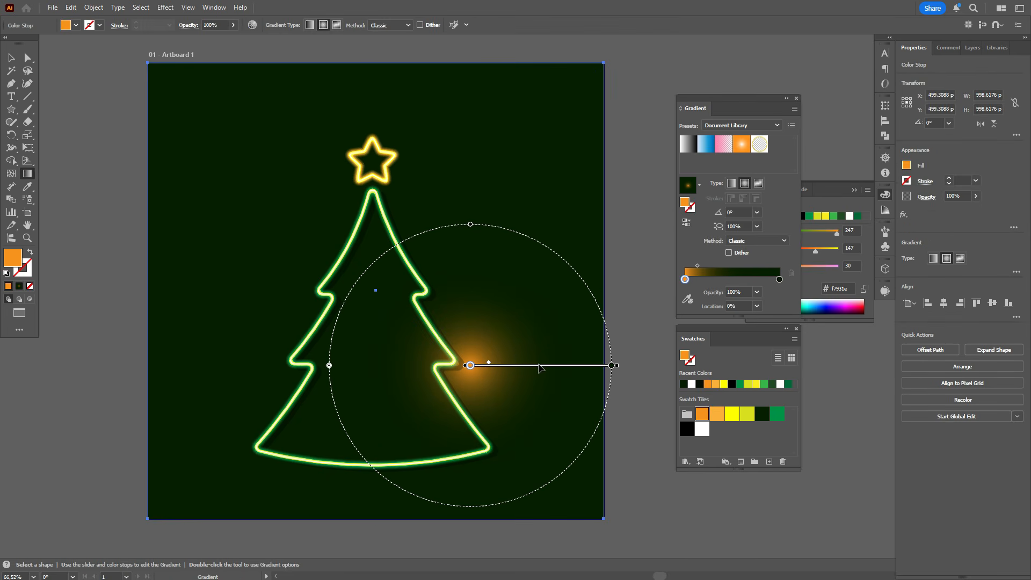
mouse_move(540, 367)
mouse_down()
mouse_move(415, 242)
mouse_move(442, 191)
mouse_up()
Shift the tree's dark shadow copy slightly left and down relative to the glowing outline
click(11, 57)
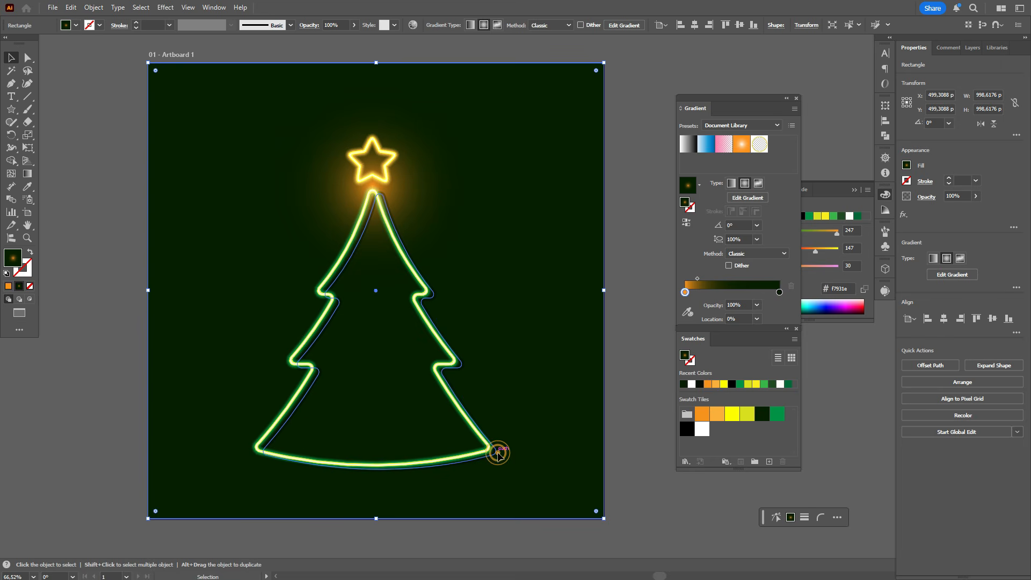
drag(498, 454, 492, 458)
click(617, 426)
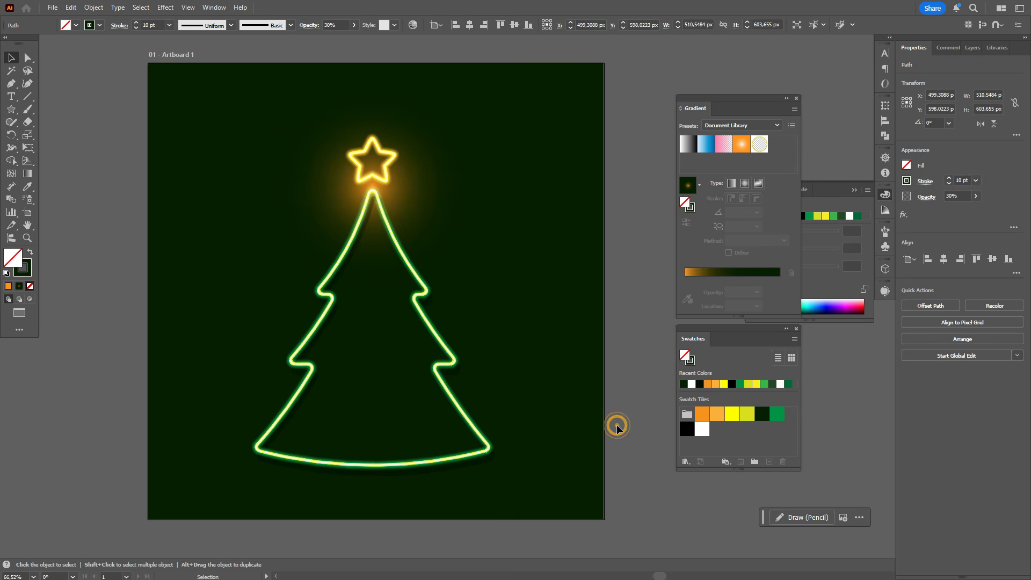
Centre the background rectangle horizontally and vertically on the artboard
scroll(640, 406, down, 1)
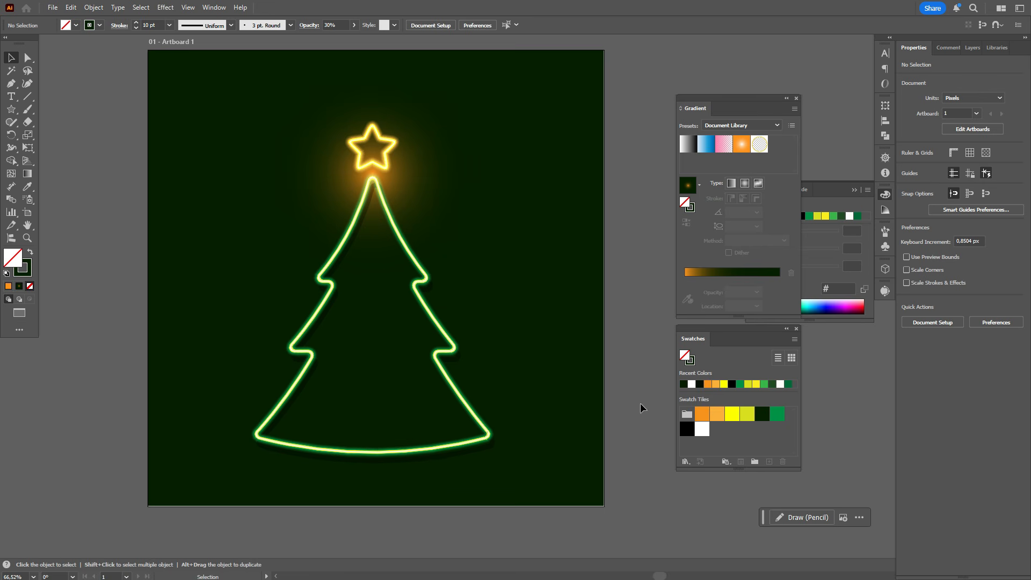
click(532, 310)
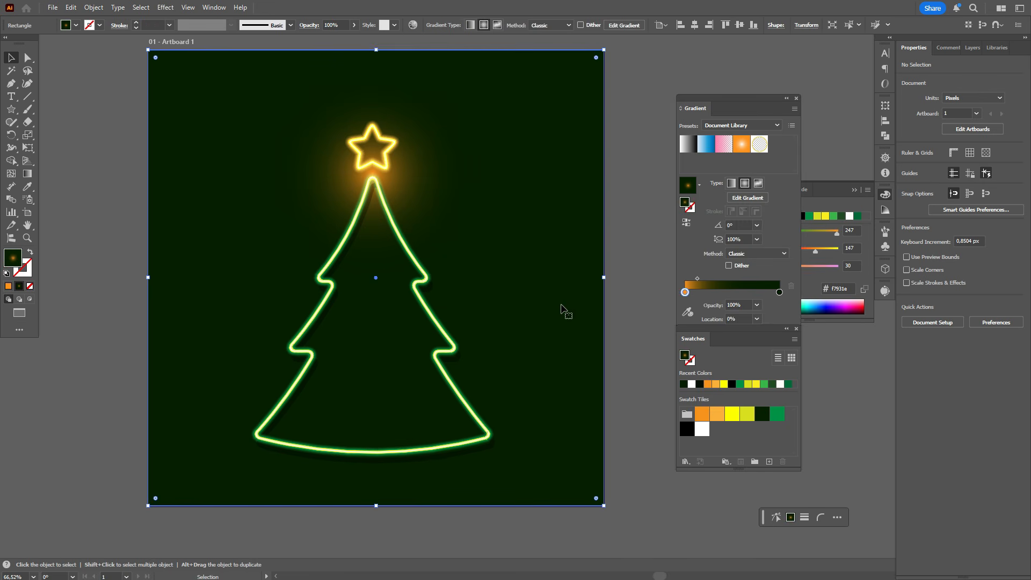
click(886, 120)
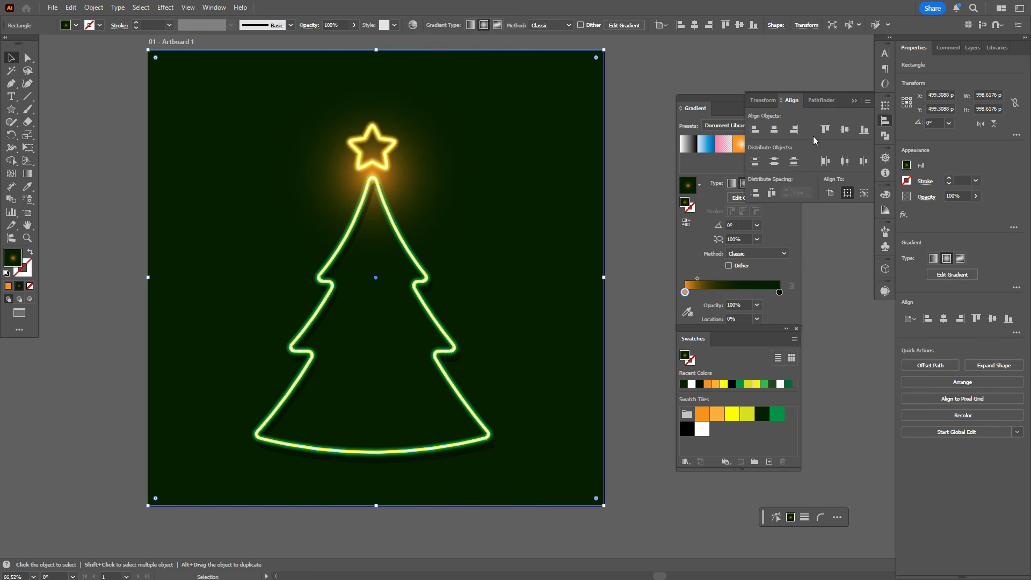
click(774, 129)
click(845, 130)
click(651, 165)
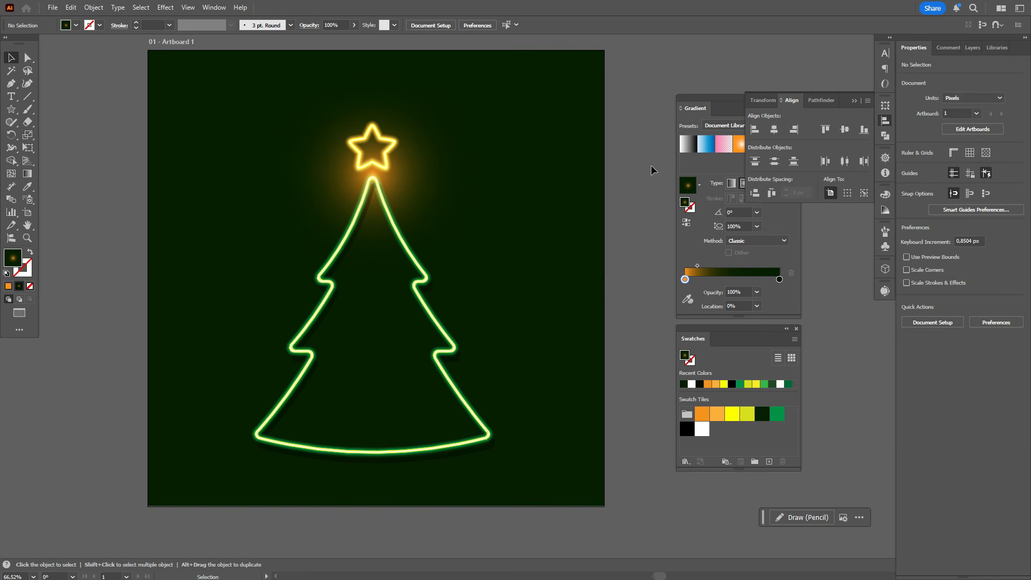
scroll(661, 193, up, 2)
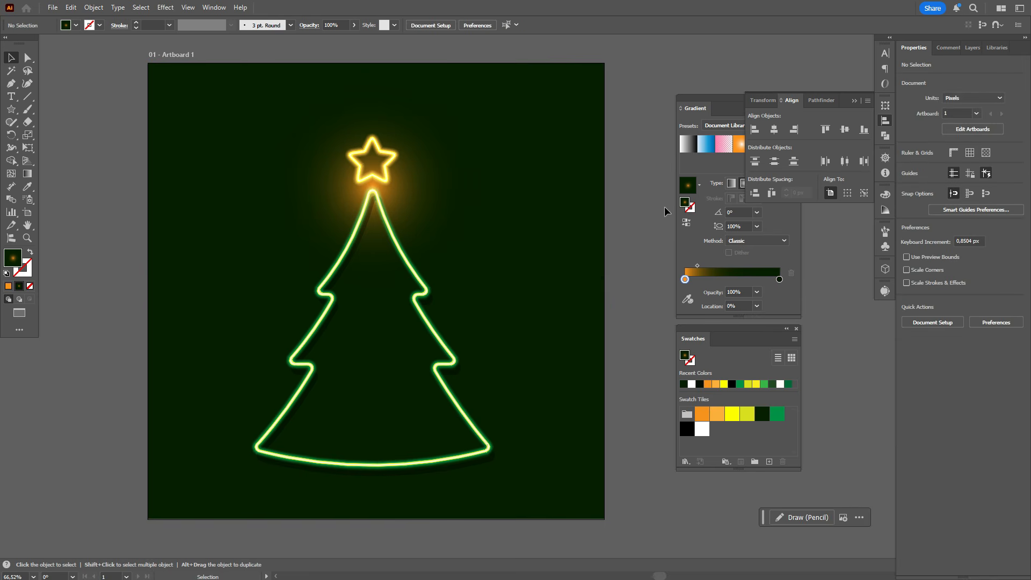
Draw a rectangle about 1001 by 997 px over the artboard and fill it with a yellow-green to black radial gradient, midpoint at 43%
click(10, 109)
click(62, 108)
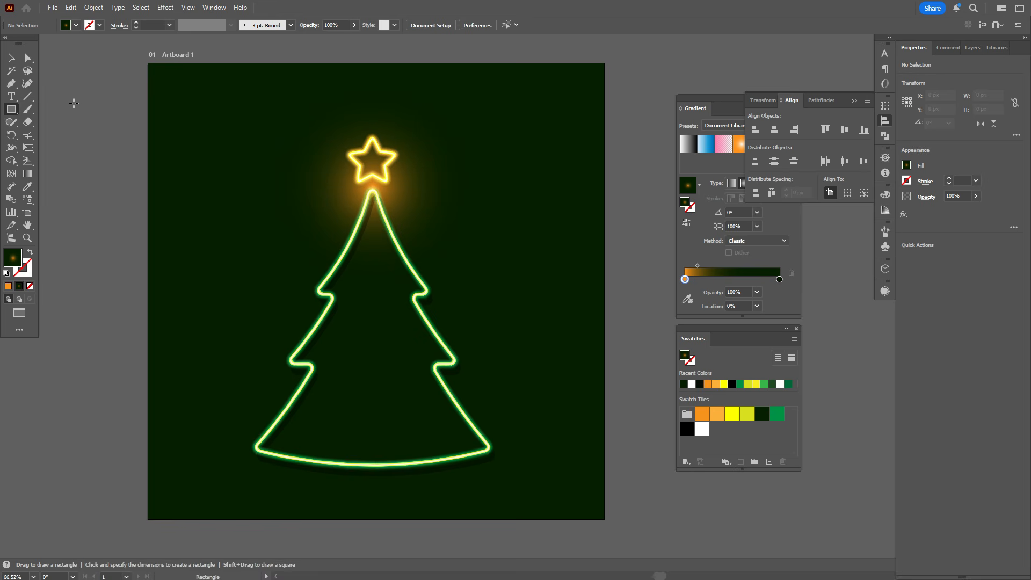
mouse_move(148, 63)
mouse_down()
mouse_move(495, 423)
mouse_move(605, 518)
mouse_up()
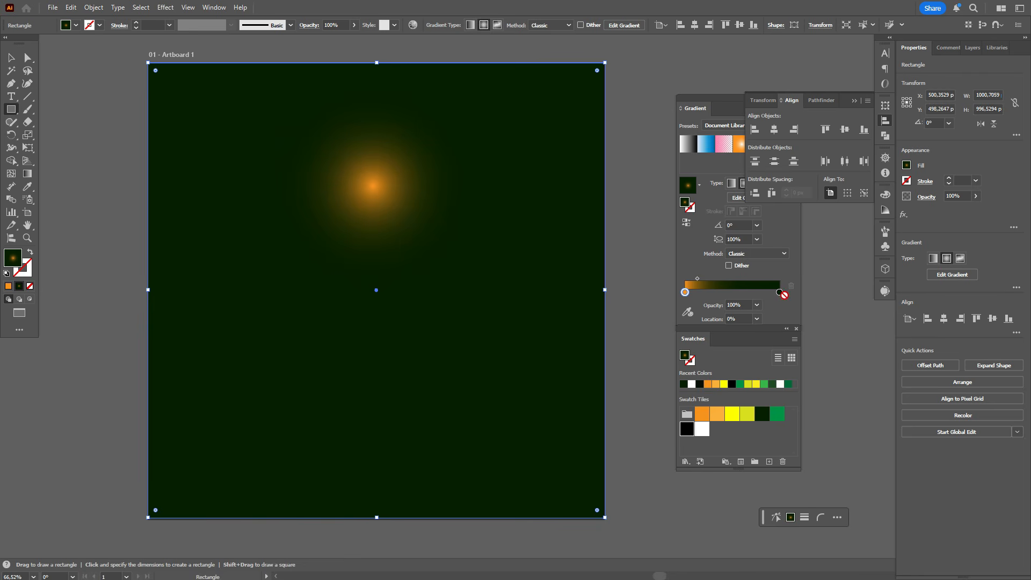
drag(785, 295, 780, 294)
drag(744, 417, 728, 291)
Set the new gradient rectangle's blending mode to Overlay
click(927, 197)
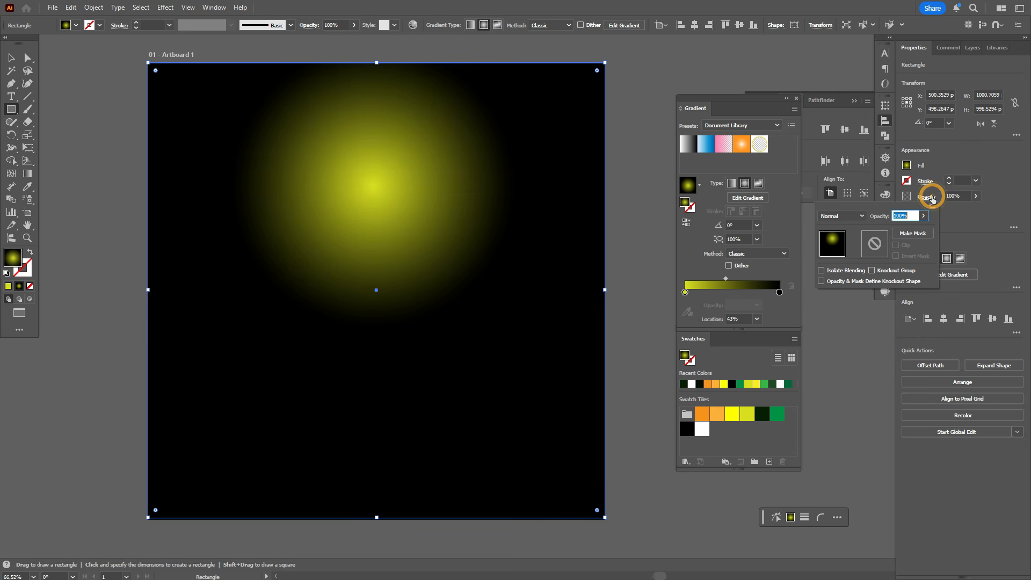
click(842, 216)
click(846, 318)
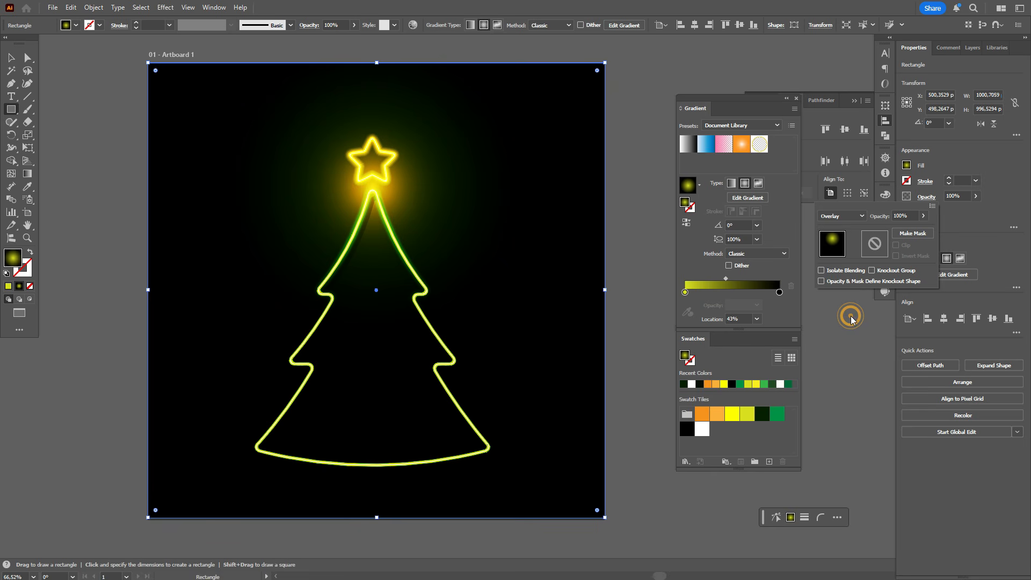
click(9, 58)
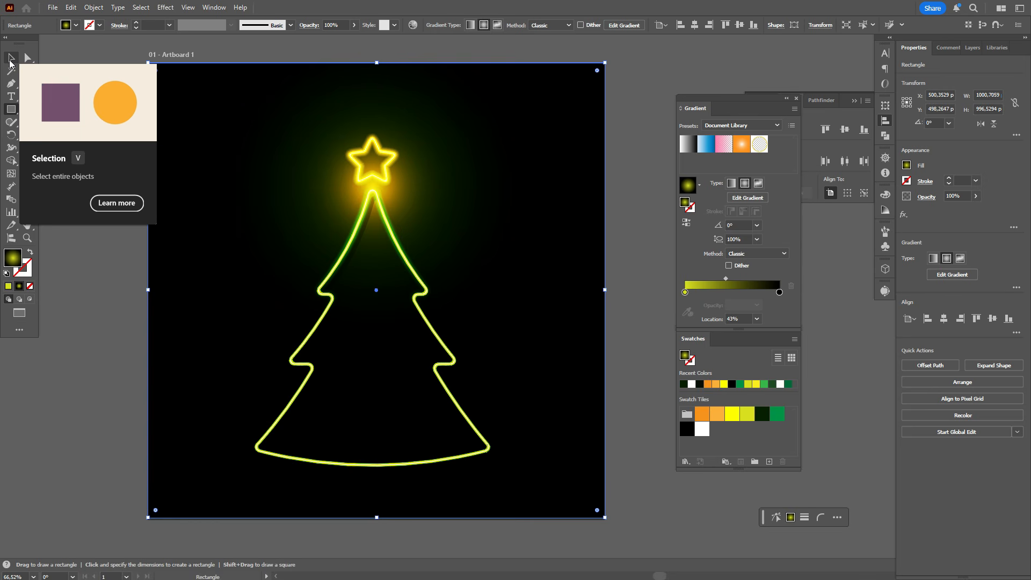
Move the overlay gradient's centre down to the middle of the tree and enlarge its radius beyond the artboard edges
click(27, 173)
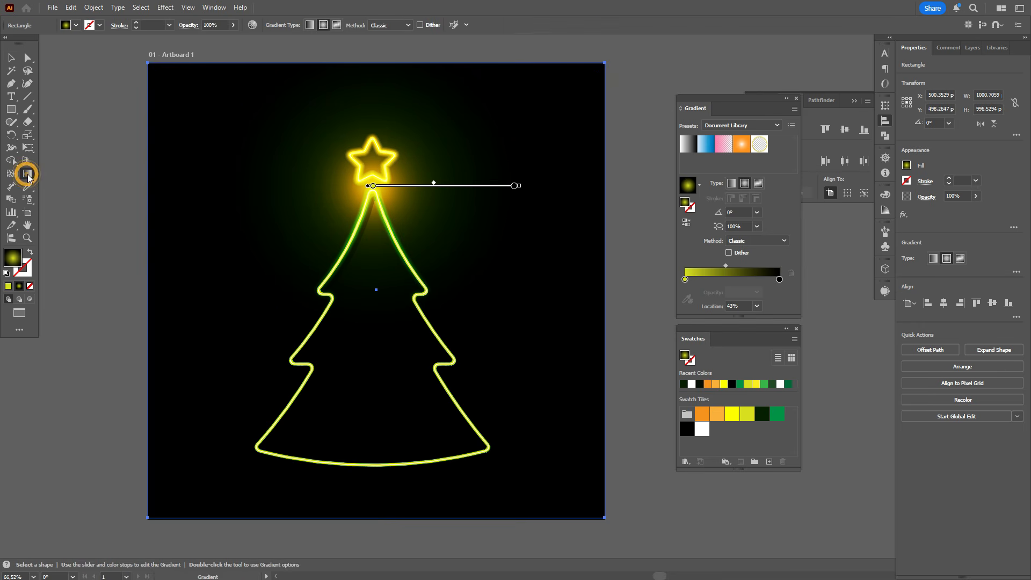
mouse_move(470, 182)
mouse_down()
mouse_move(477, 249)
mouse_move(476, 240)
mouse_up()
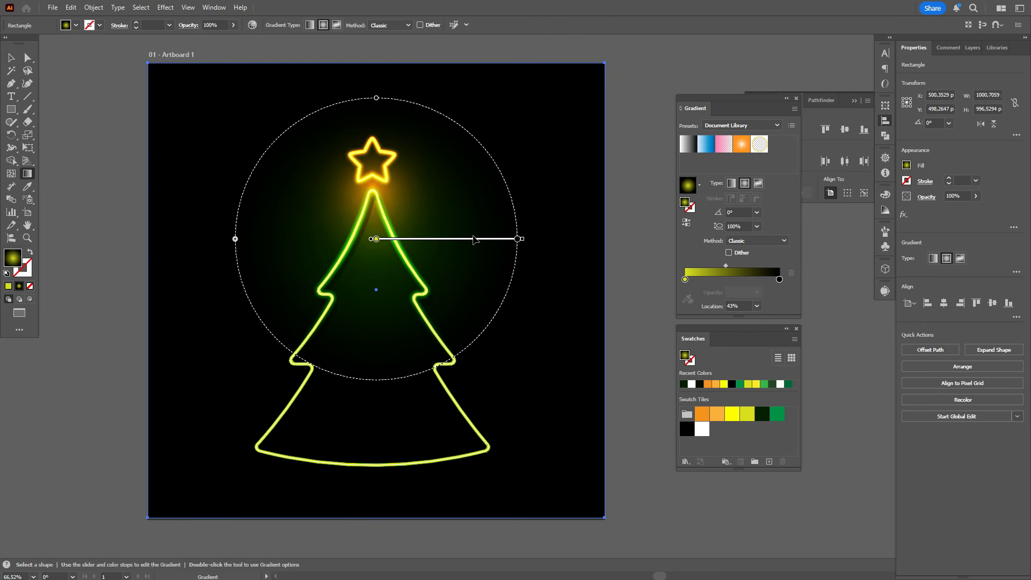
drag(237, 238, 146, 225)
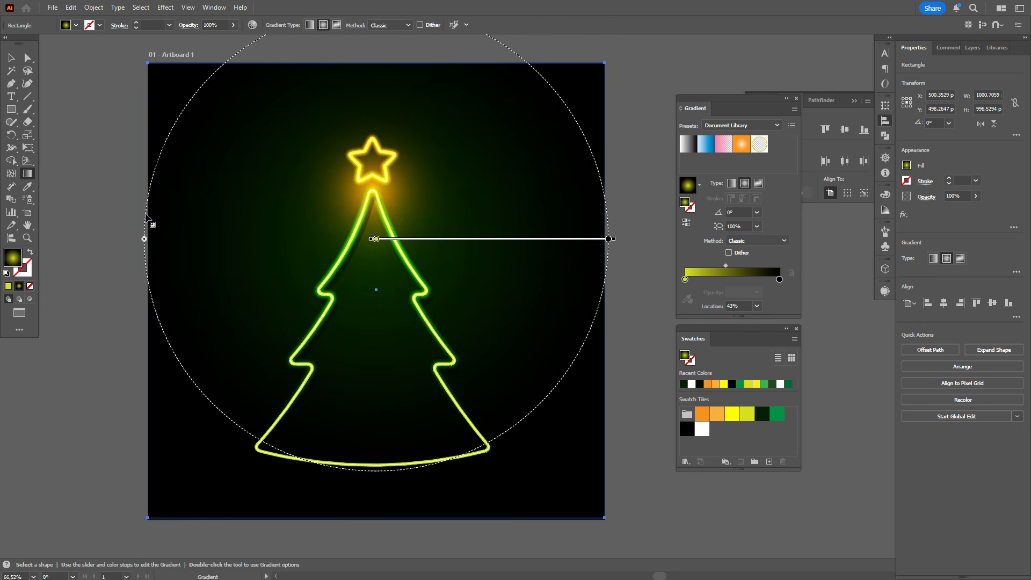
mouse_move(481, 242)
mouse_down()
mouse_move(460, 235)
mouse_move(444, 382)
mouse_move(462, 375)
mouse_move(464, 324)
mouse_up()
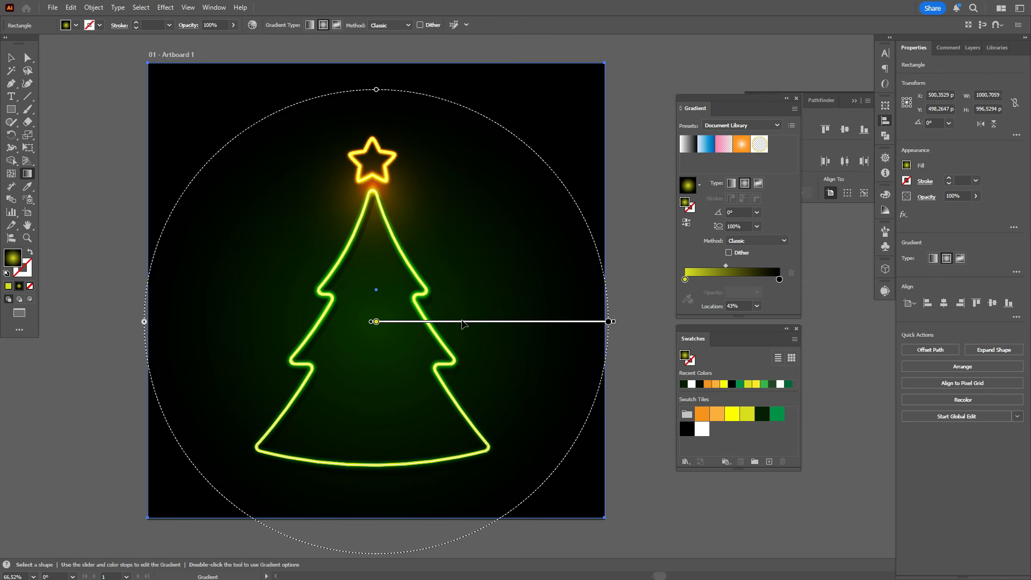
drag(144, 322, 84, 322)
mouse_move(408, 322)
mouse_down()
mouse_move(407, 340)
mouse_move(412, 248)
mouse_move(418, 390)
mouse_move(416, 321)
mouse_up()
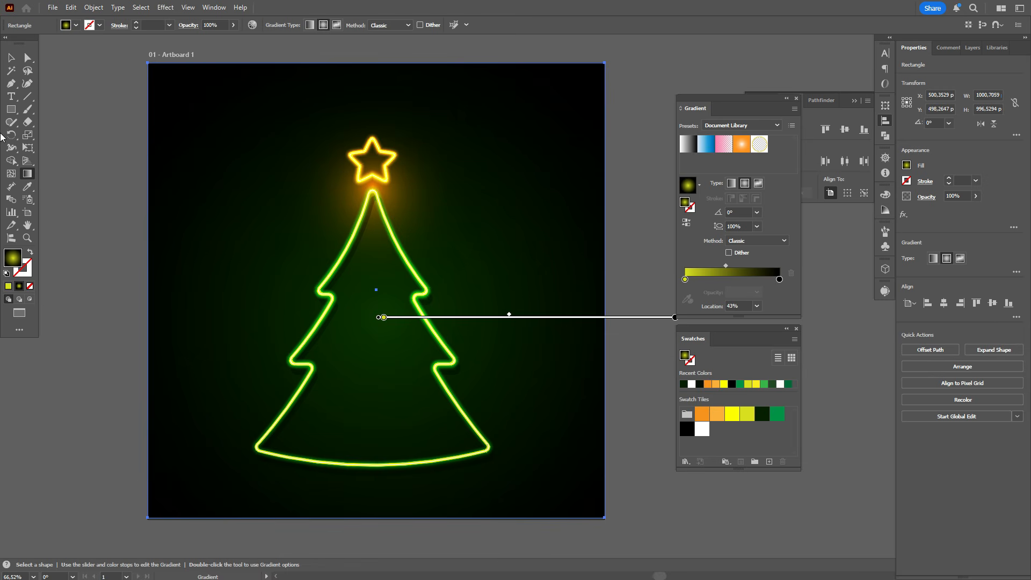
click(12, 59)
click(90, 102)
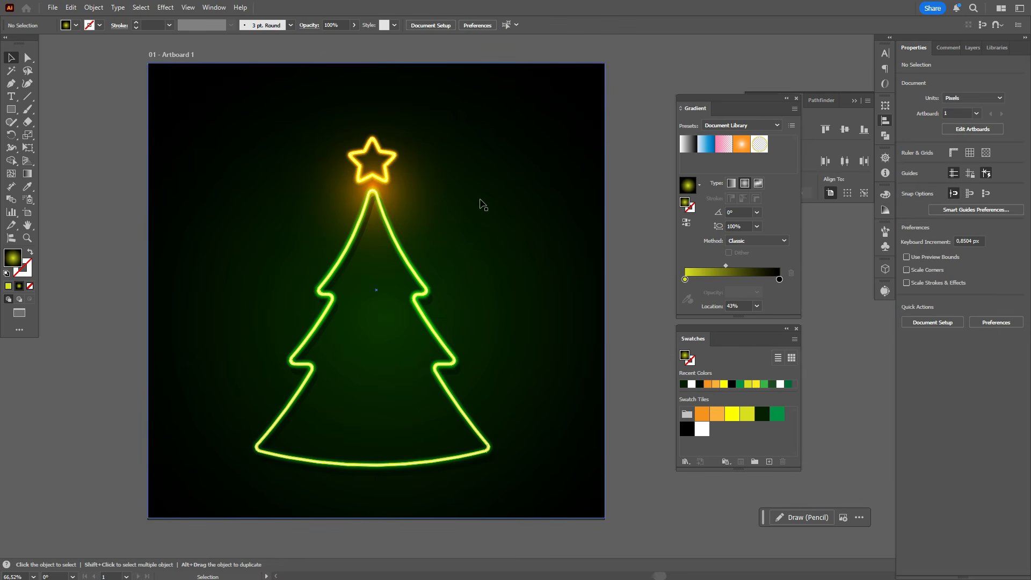
Draw a circle about 209 px wide beside the tree's upper left, with a green-to-black radial gradient and its midpoint at about 16%
scroll(552, 306, down, 1)
scroll(552, 307, down, 1)
scroll(553, 306, up, 2)
scroll(552, 306, down, 1)
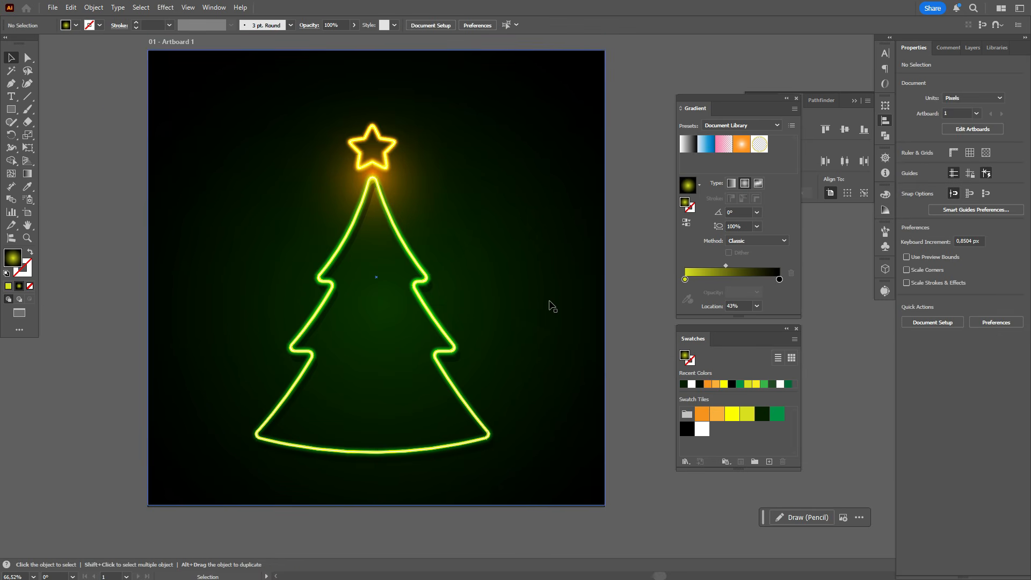
drag(11, 109, 46, 135)
drag(188, 180, 285, 275)
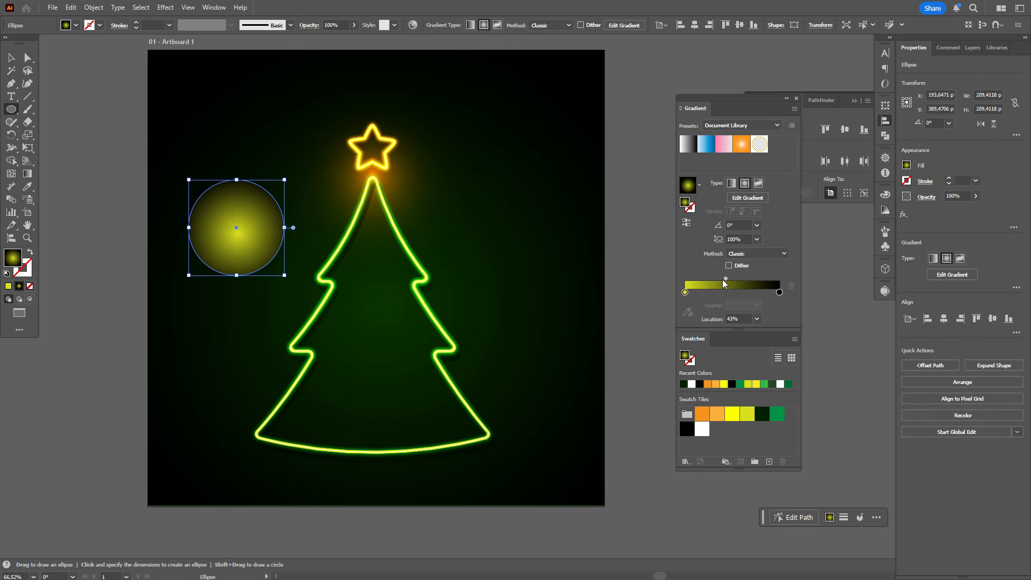
drag(724, 279, 701, 282)
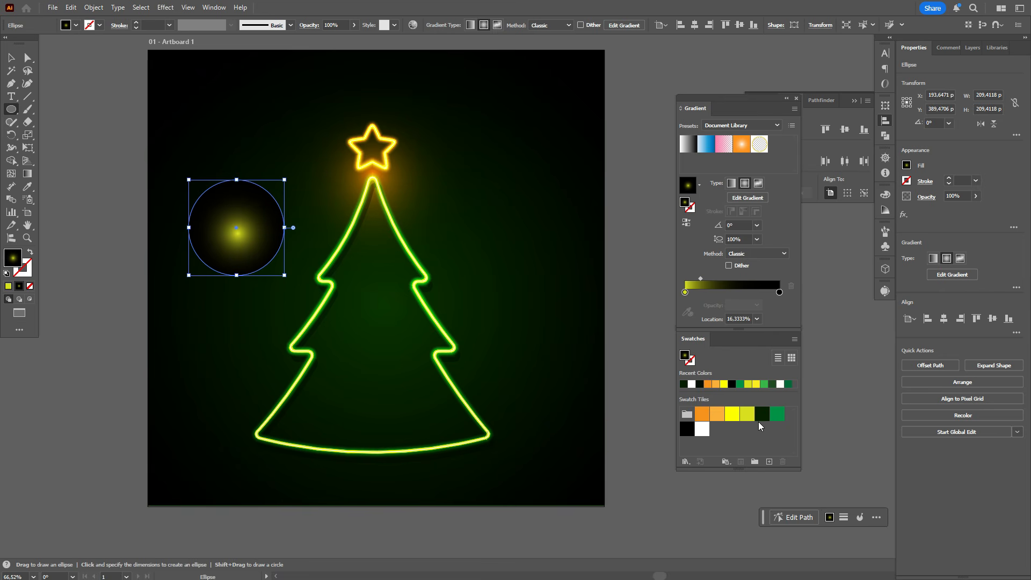
click(778, 418)
drag(685, 295, 685, 295)
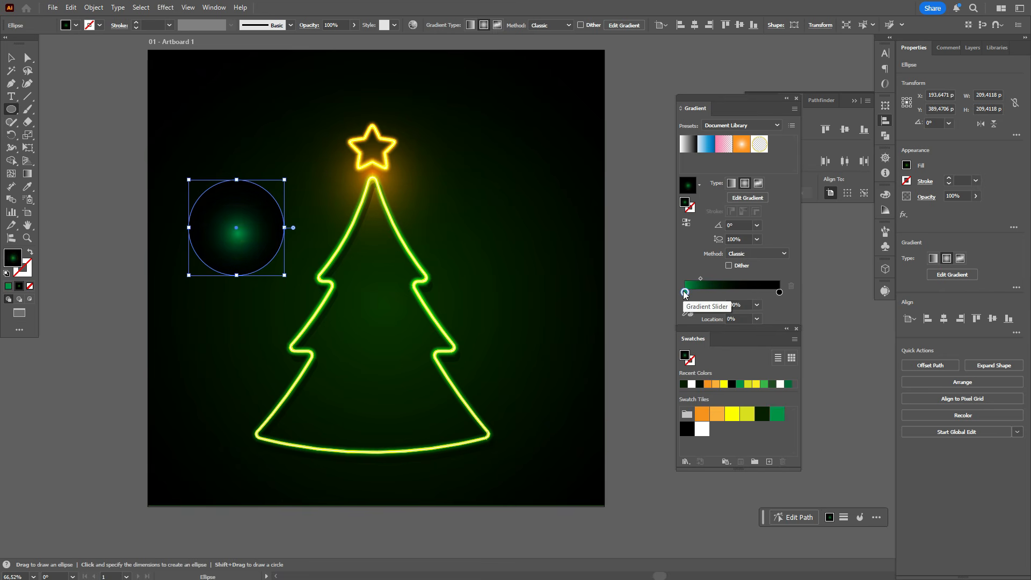
Set the green gradient circle's blending mode to Screen
click(927, 197)
click(860, 215)
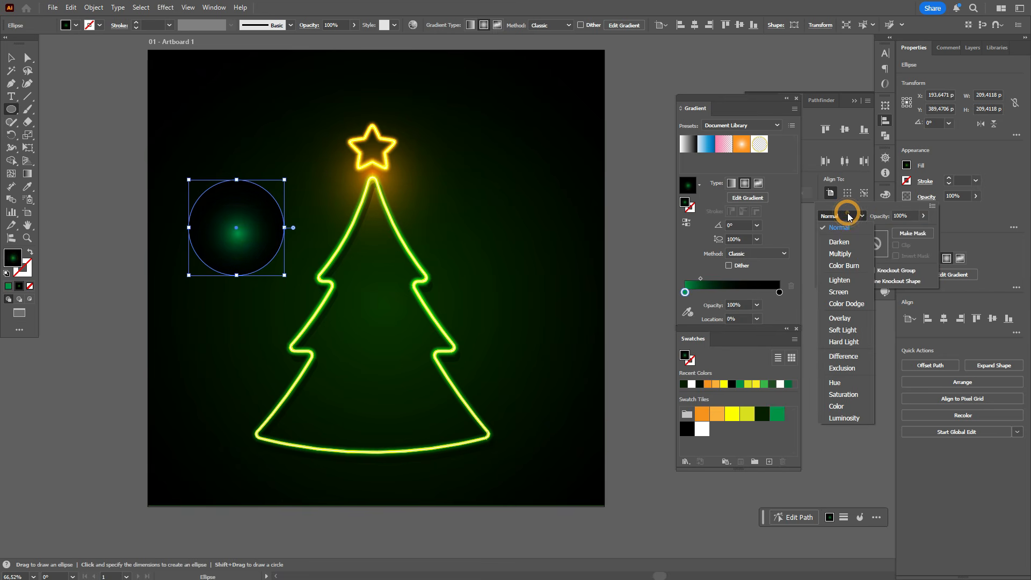
click(852, 293)
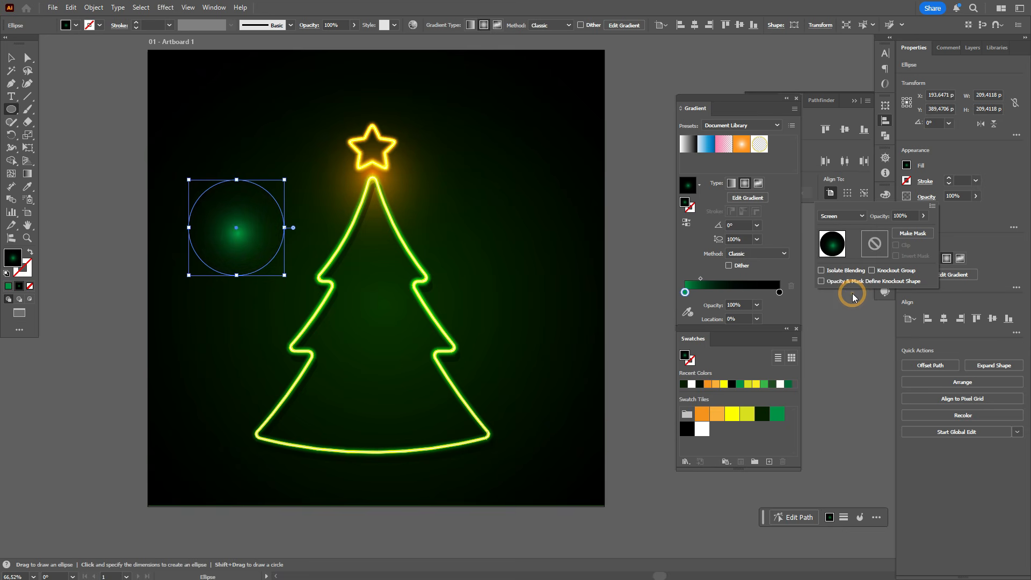
Recentre the circle's green glow by switching its gradient to linear and back to radial
click(738, 190)
click(731, 184)
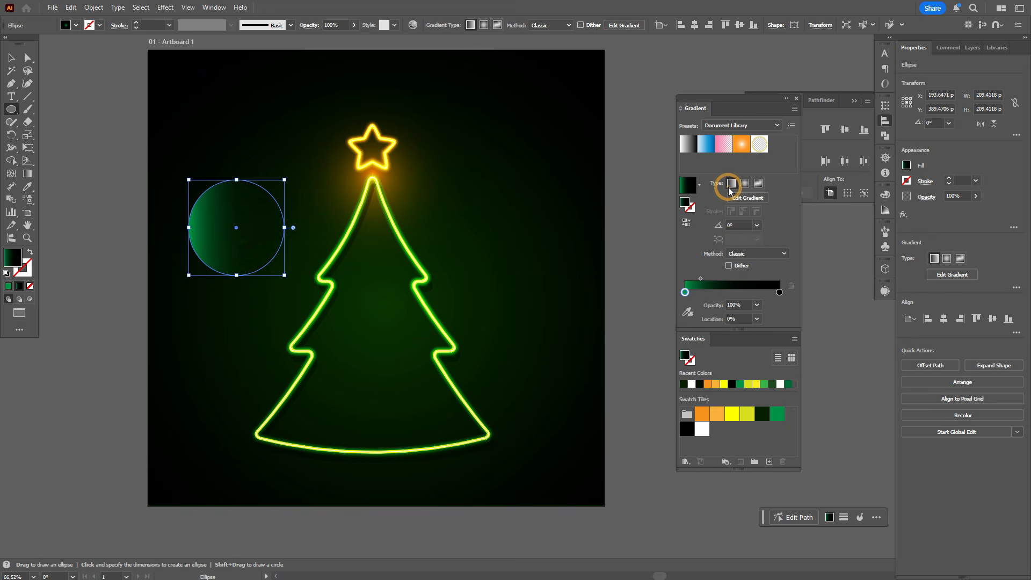
click(745, 183)
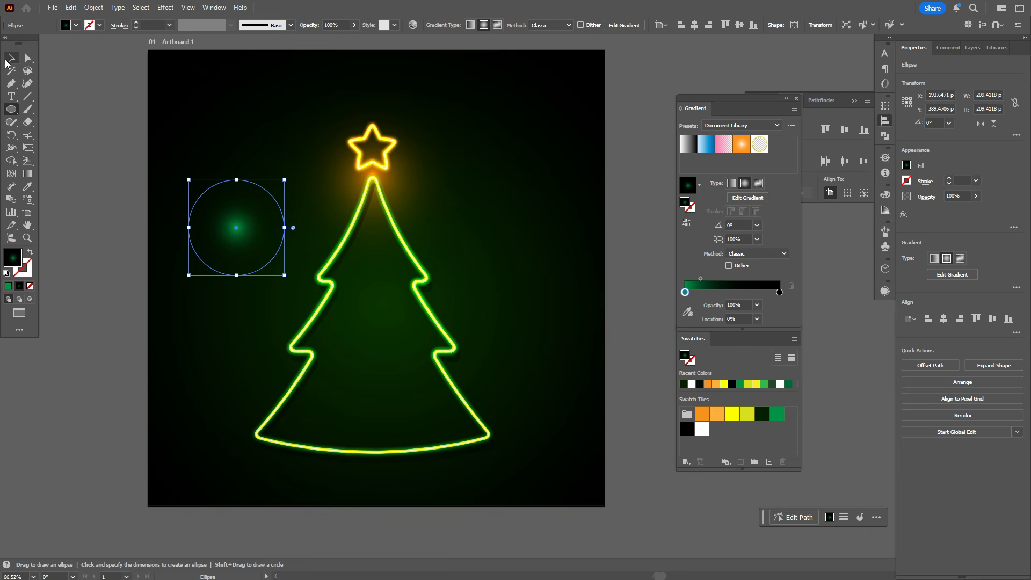
click(10, 58)
click(932, 197)
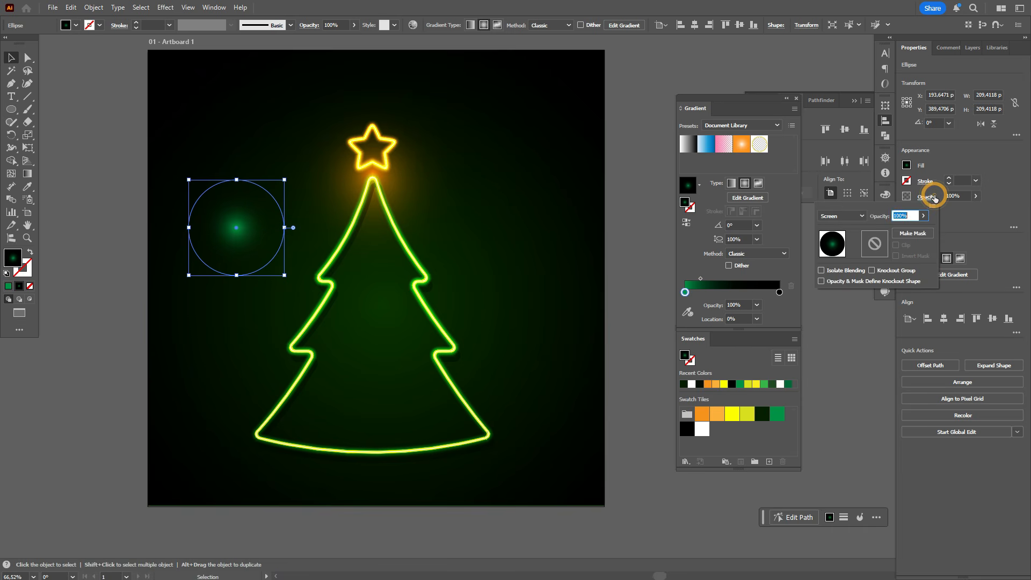
key(Escape)
Squash the green glow into a narrow ellipse rotated about 57°, and place reoriented copies along the edges of the tree outline
drag(236, 179, 268, 214)
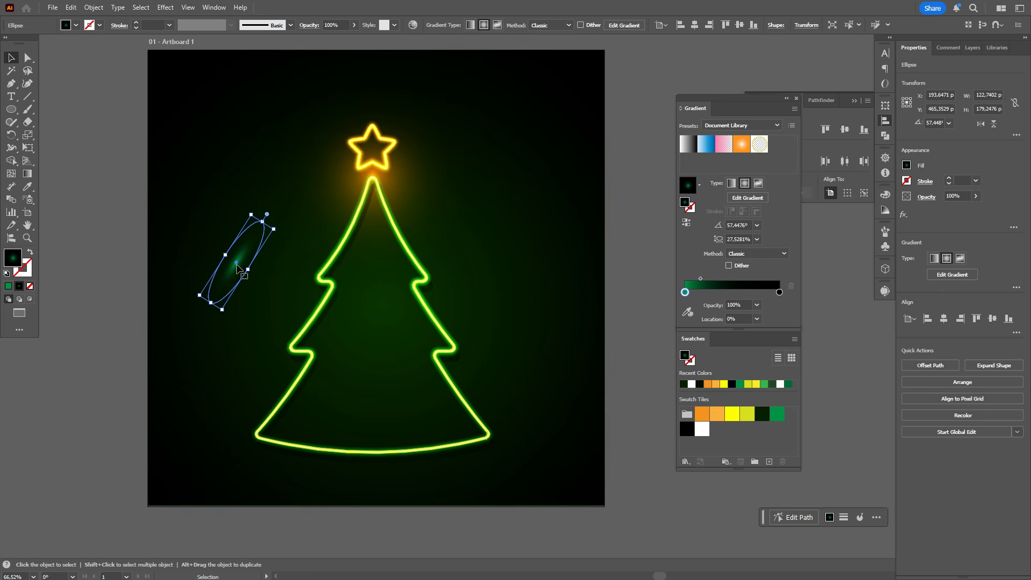
drag(238, 266, 425, 321)
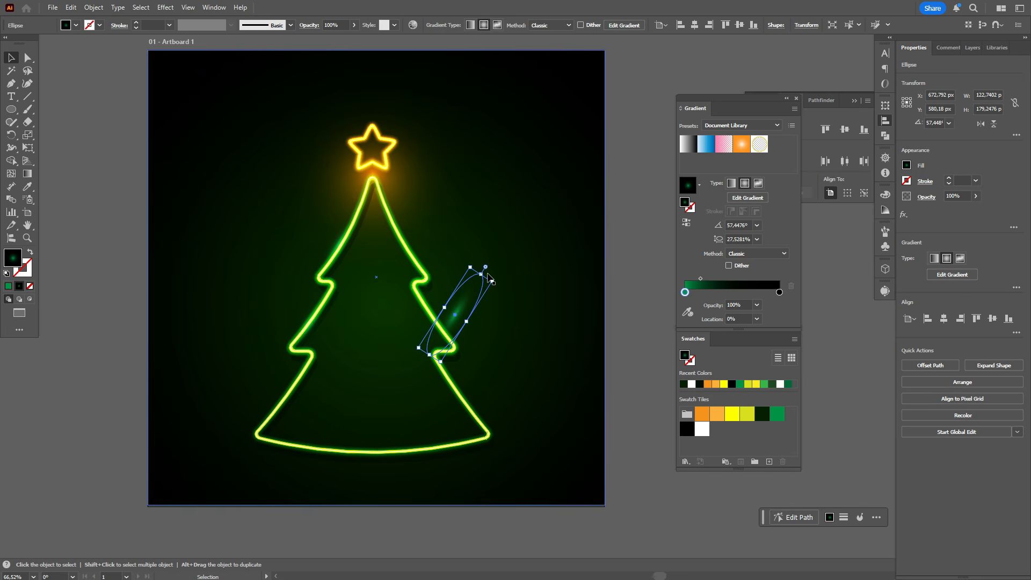
drag(485, 272, 422, 230)
click(607, 276)
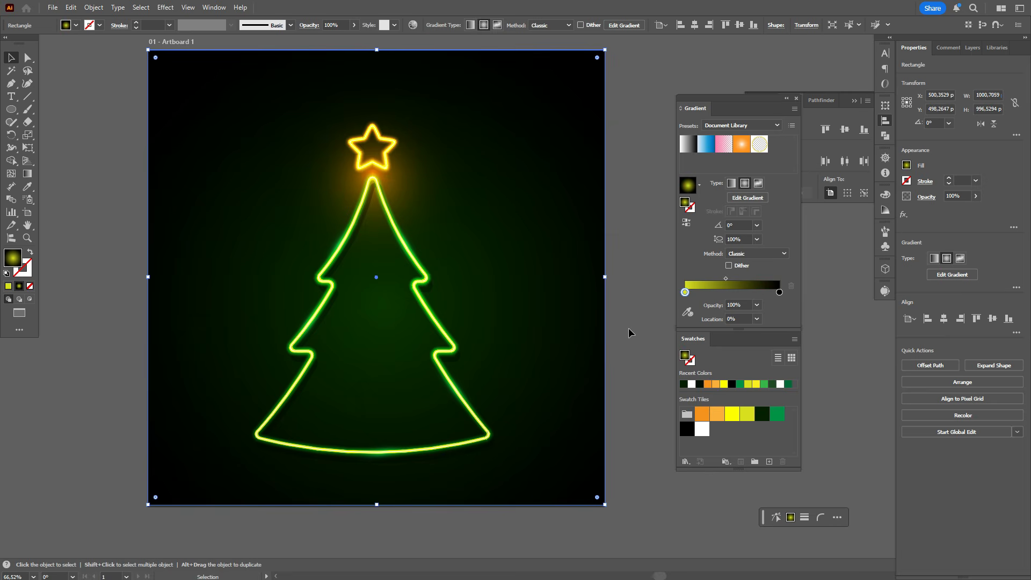
scroll(628, 331, down, 1)
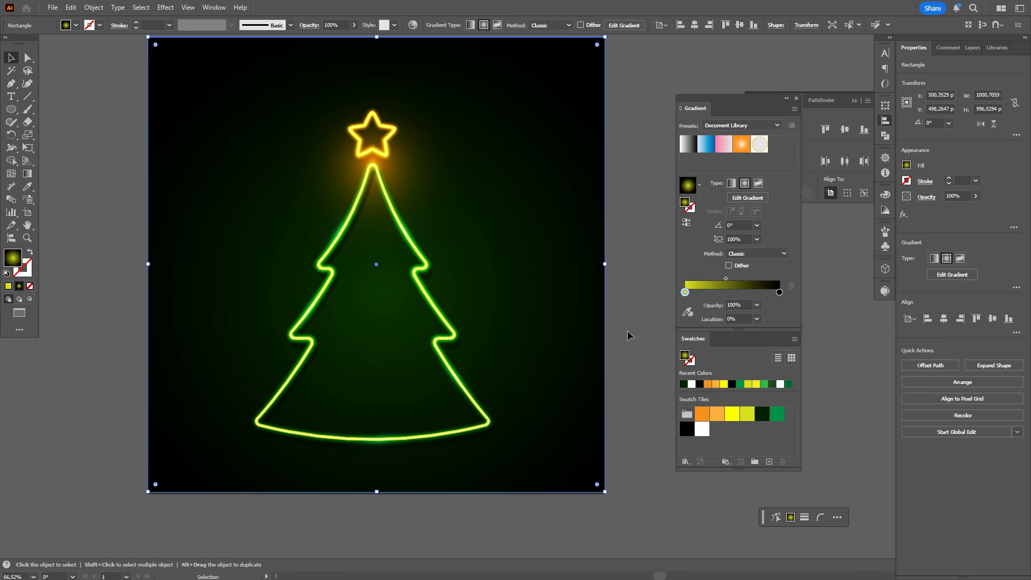